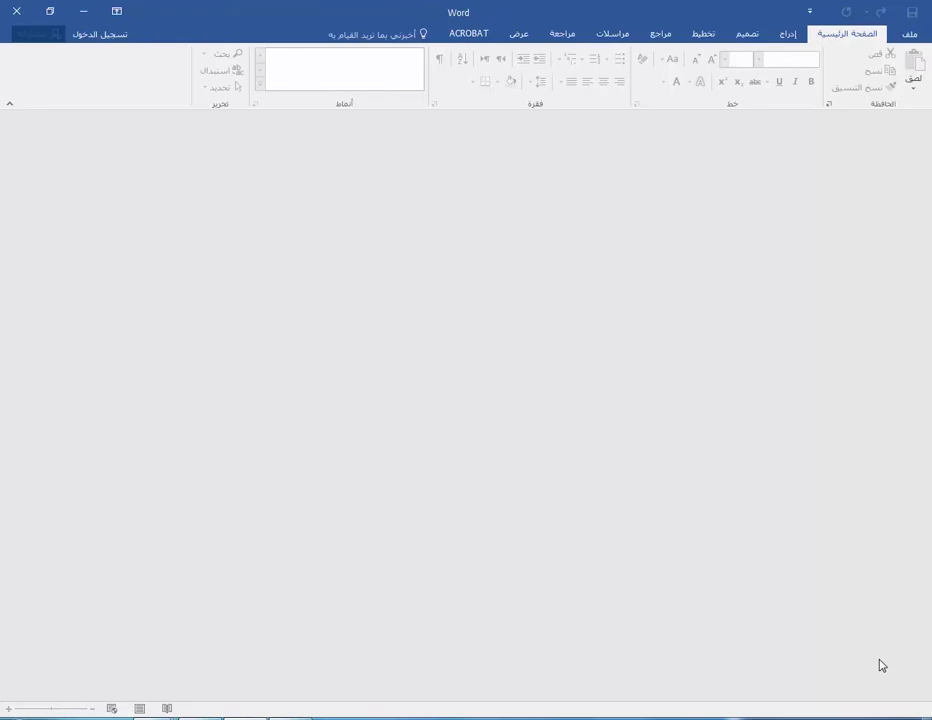
- Close the empty Word window and open التربة from the DOCUMENTS folder
left_click(16, 11)
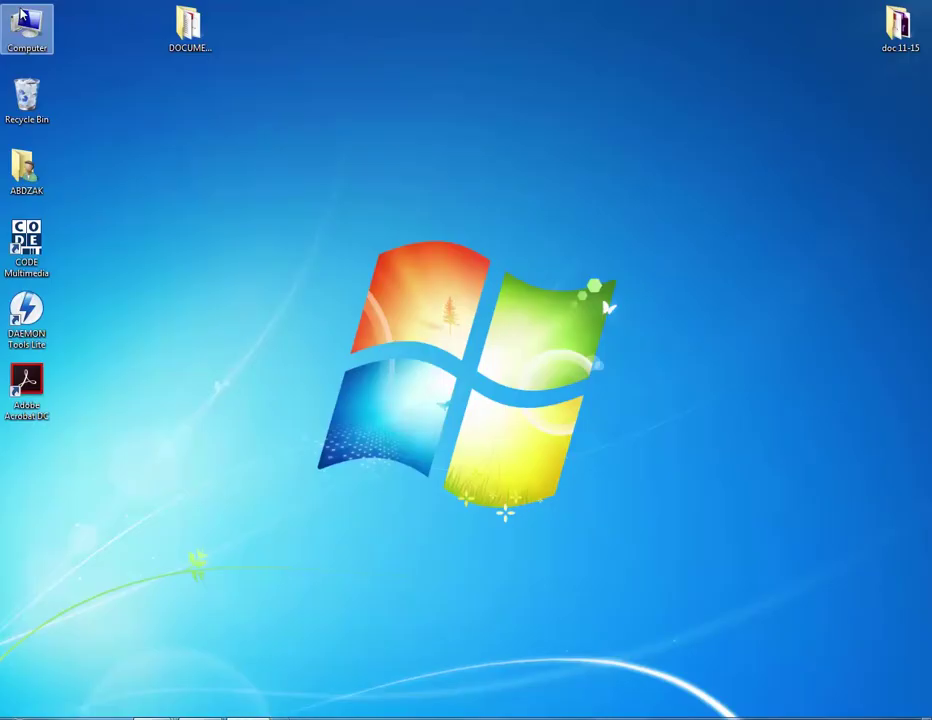
double_click(188, 30)
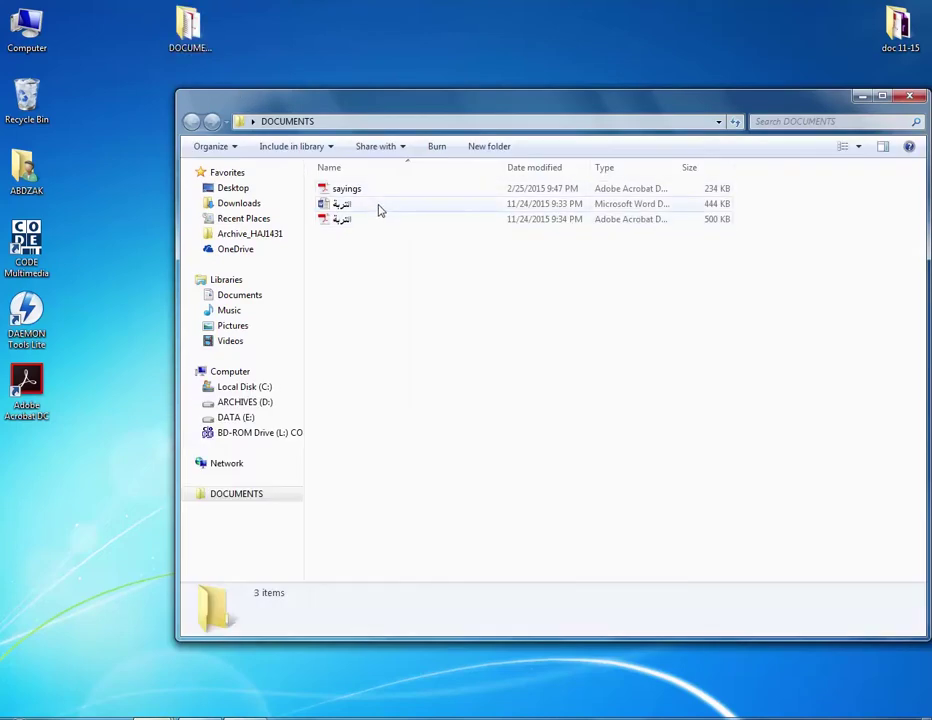
double_click(379, 205)
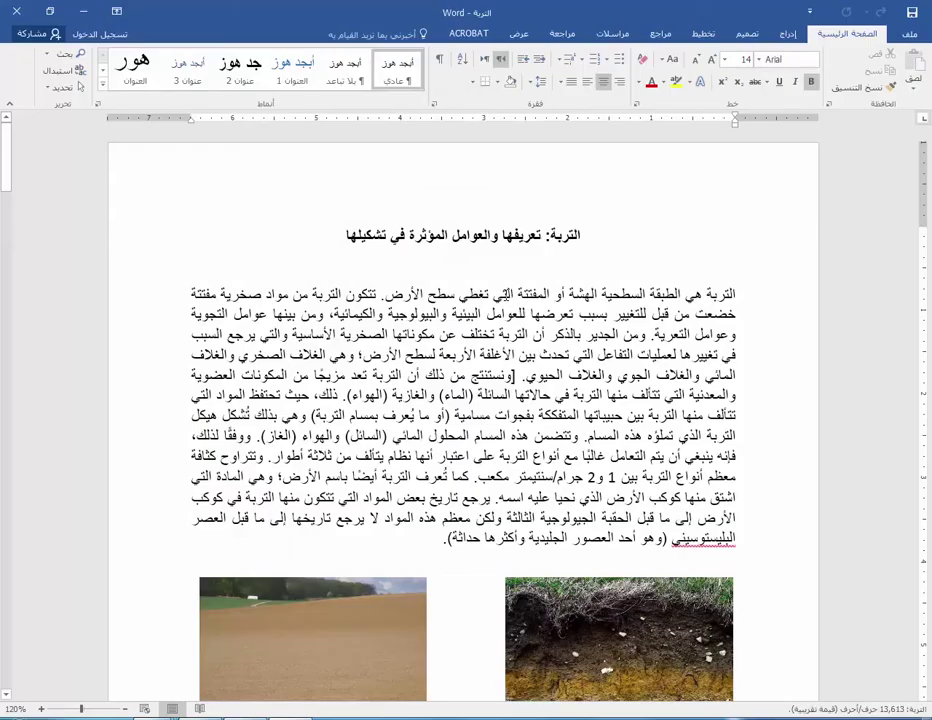
- Read through التربة, return to its top, close it, and open the Start menu
scroll(713, 568, "down", 3)
scroll(508, 296, "down", 3)
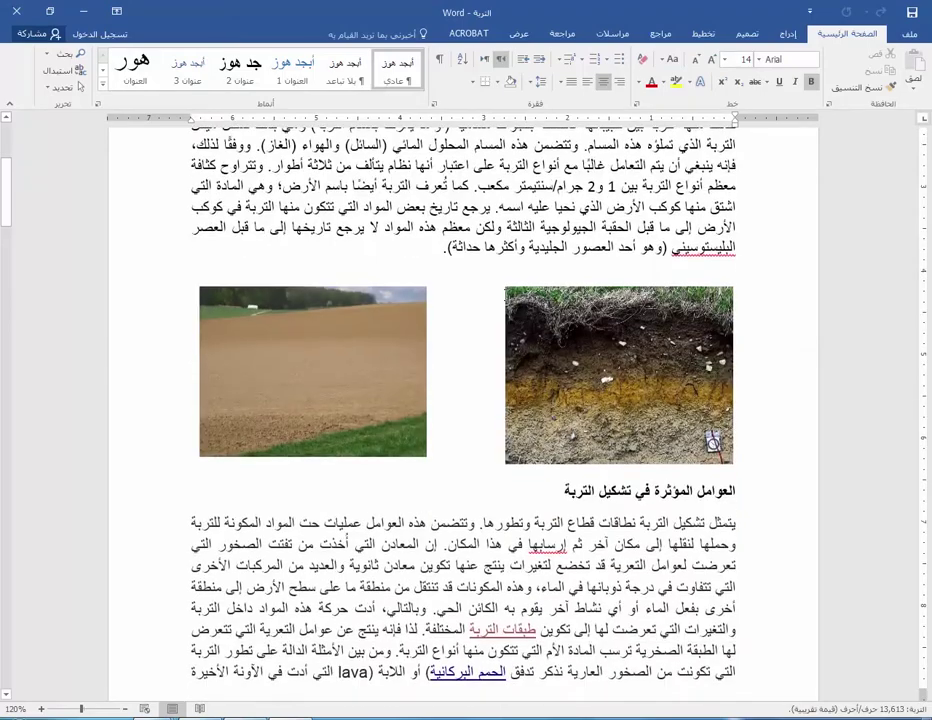
scroll(508, 296, "down", 2)
scroll(508, 296, "down", 2)
scroll(508, 296, "down", 2)
scroll(506, 295, "down", 2)
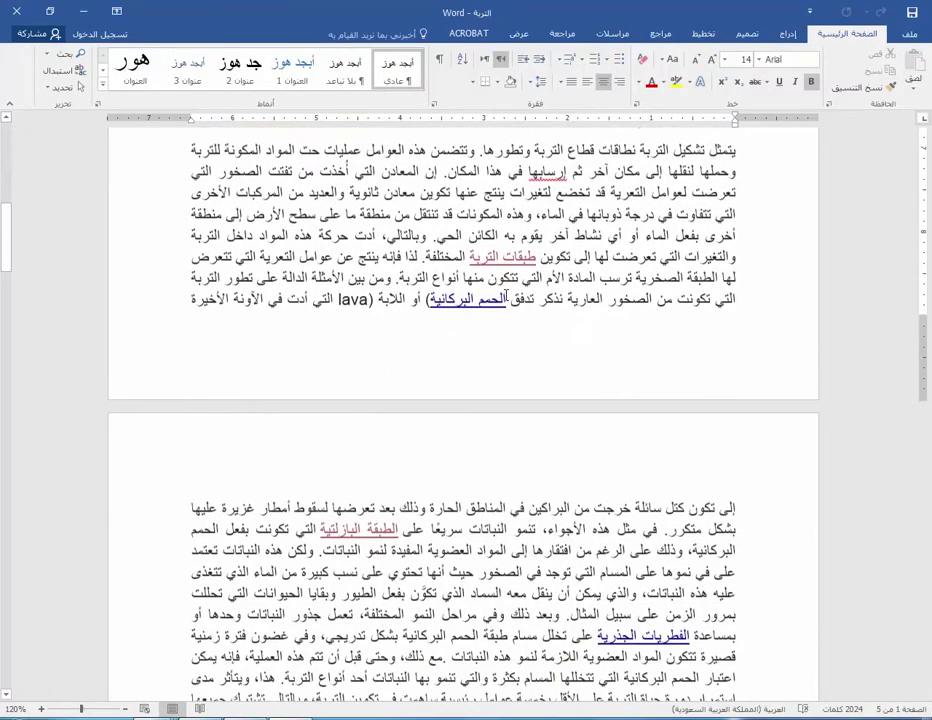
scroll(506, 295, "down", 4)
scroll(506, 295, "down", 3)
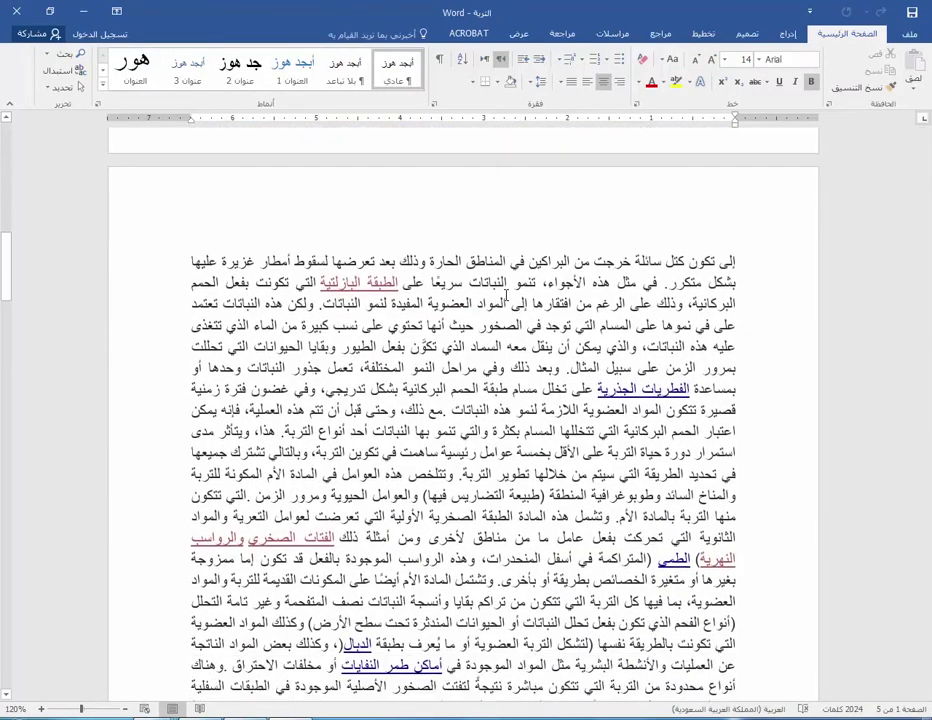
key("ctrl+Home")
left_click(16, 11)
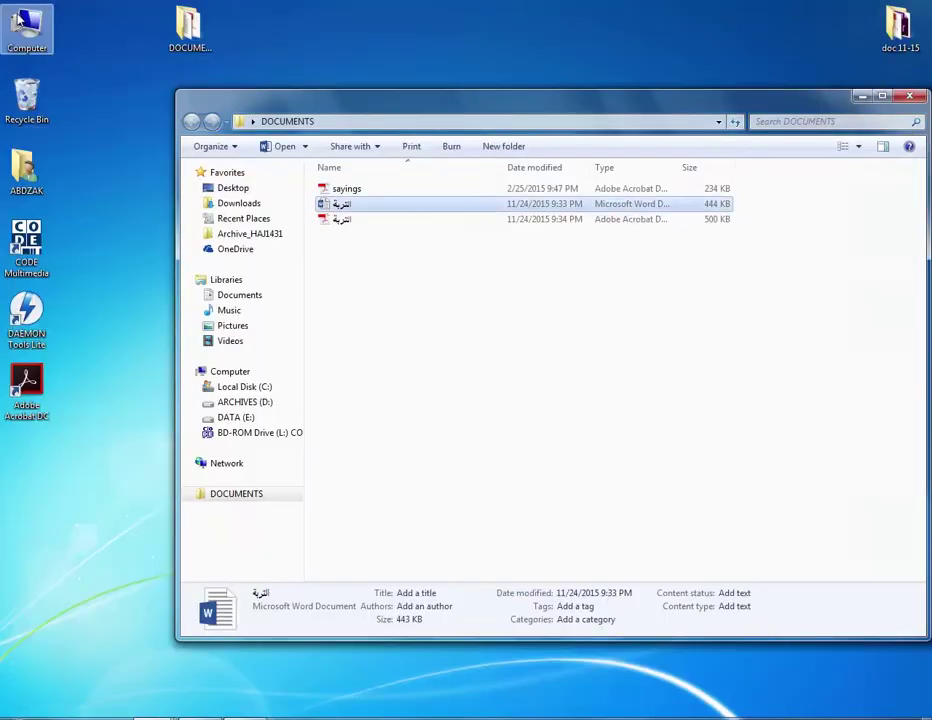
left_click(22, 716)
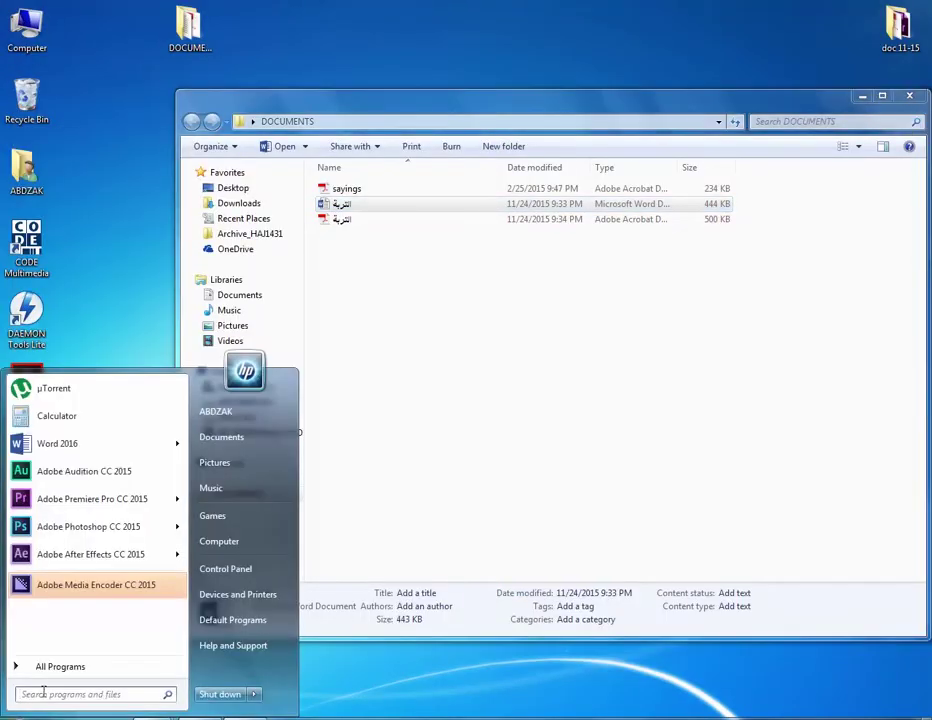
- Launch Word 2016 and reopen the recent التربة document to skim through it
left_click(92, 446)
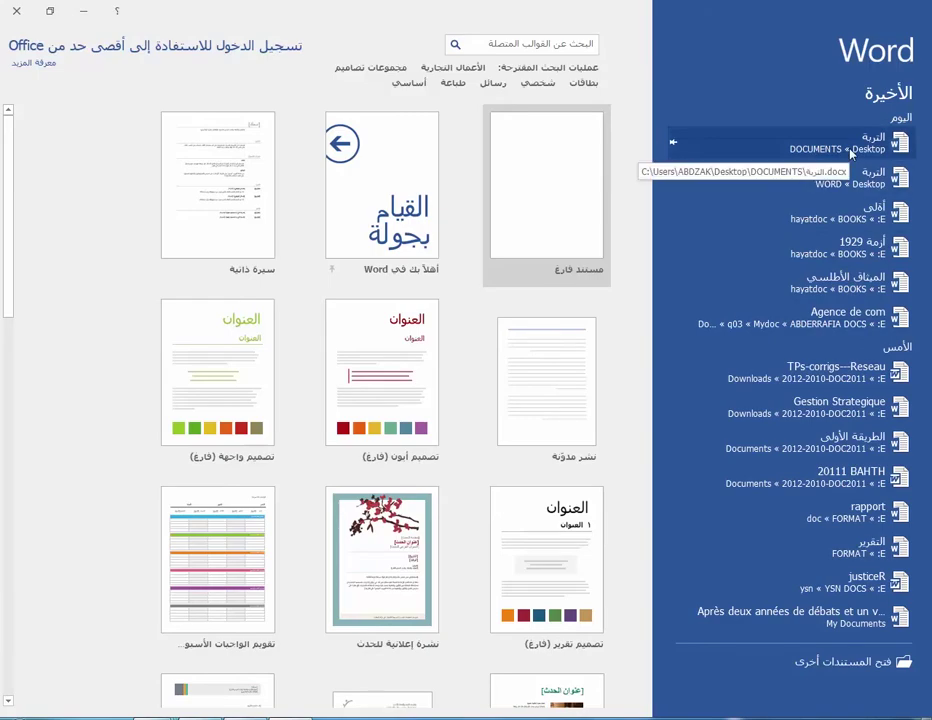
left_click(672, 140)
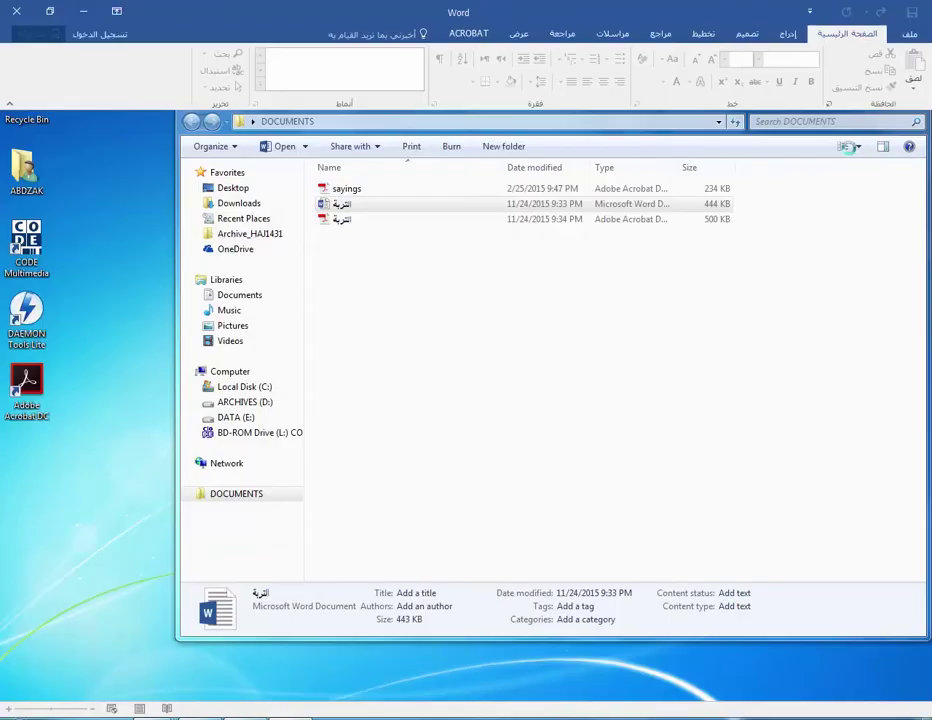
scroll(593, 268, "down", 2)
scroll(593, 268, "down", 3)
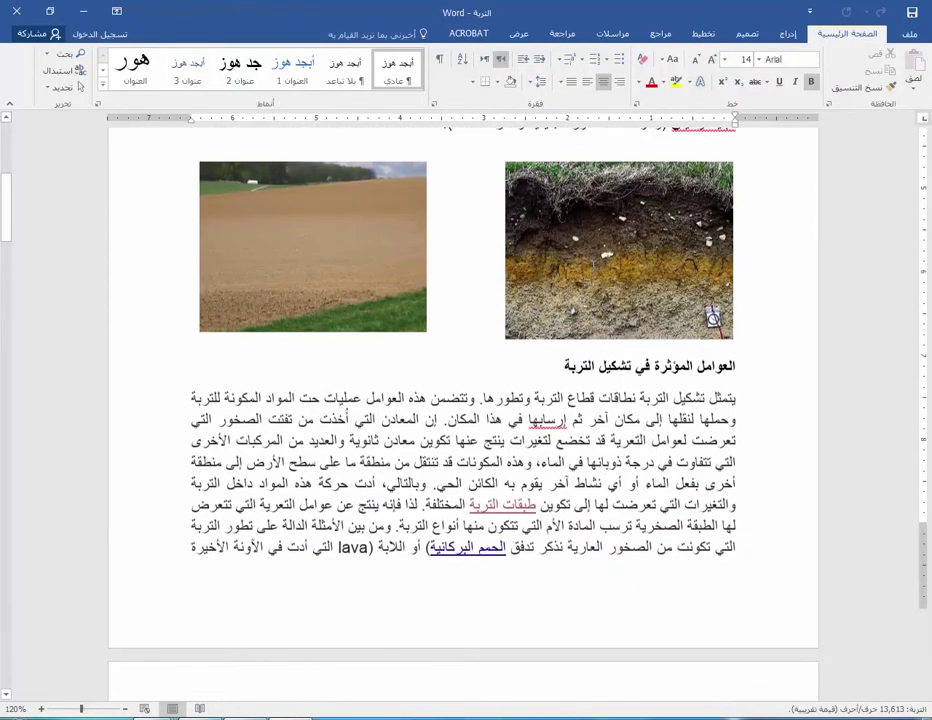
scroll(593, 268, "up", 1)
scroll(593, 268, "up", 3)
scroll(593, 268, "up", 2)
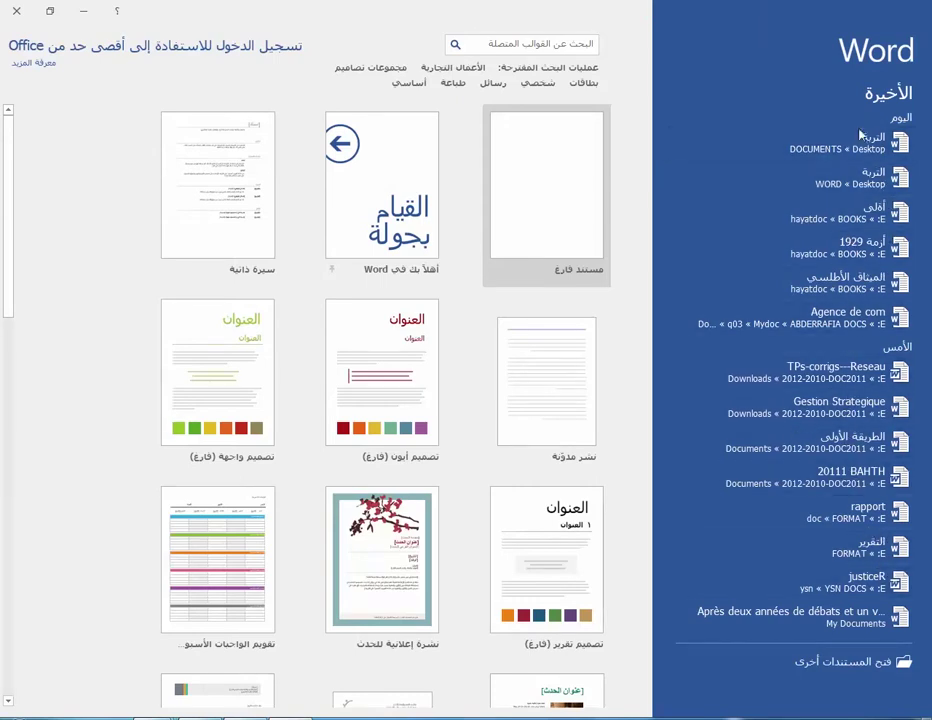
- Open التربة through the Browse dialog from Desktop > DOCUMENTS
left_click(877, 670)
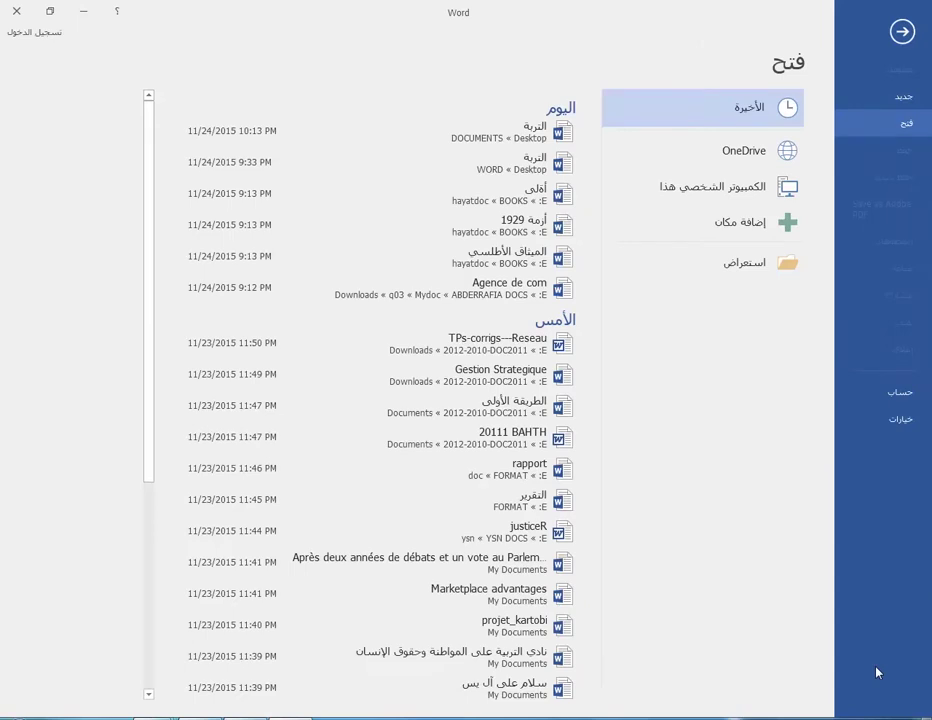
left_click(764, 270)
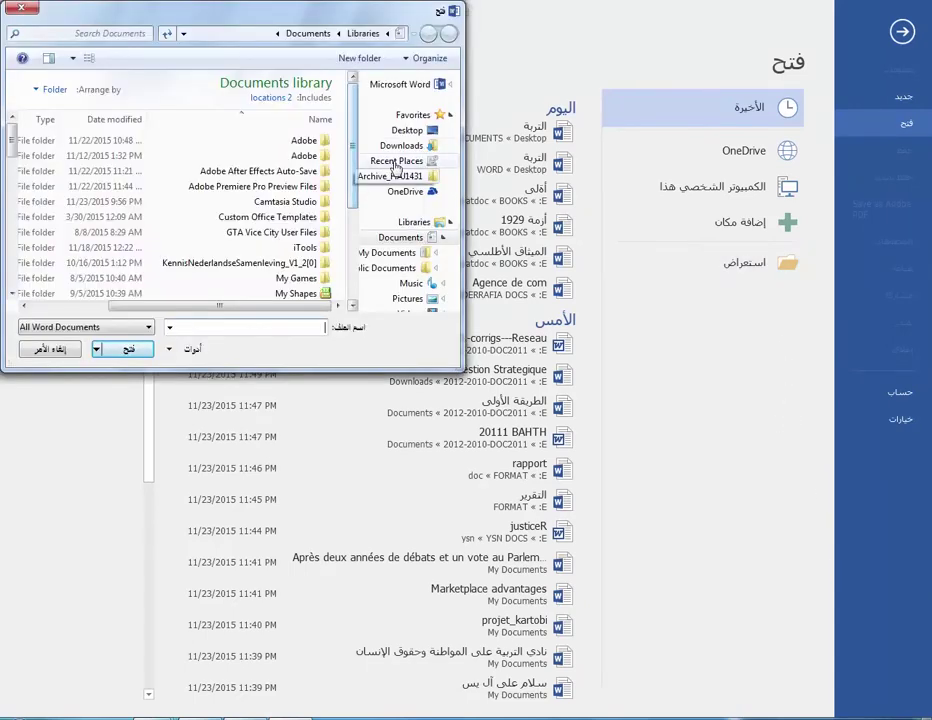
left_click(406, 131)
scroll(410, 200, "down", 3)
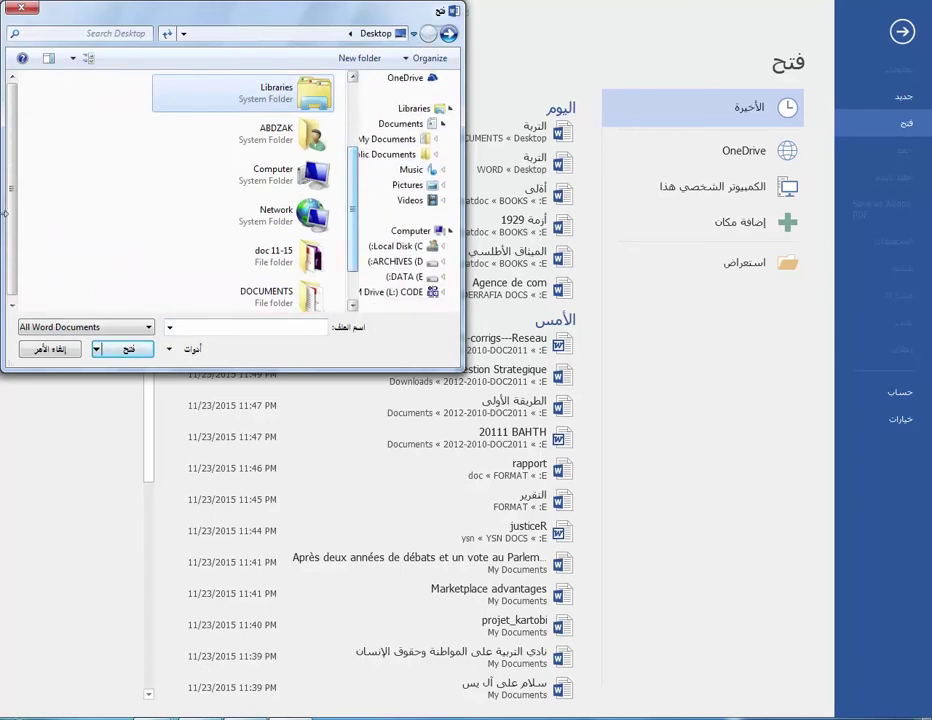
left_click_drag(17, 197, 21, 243)
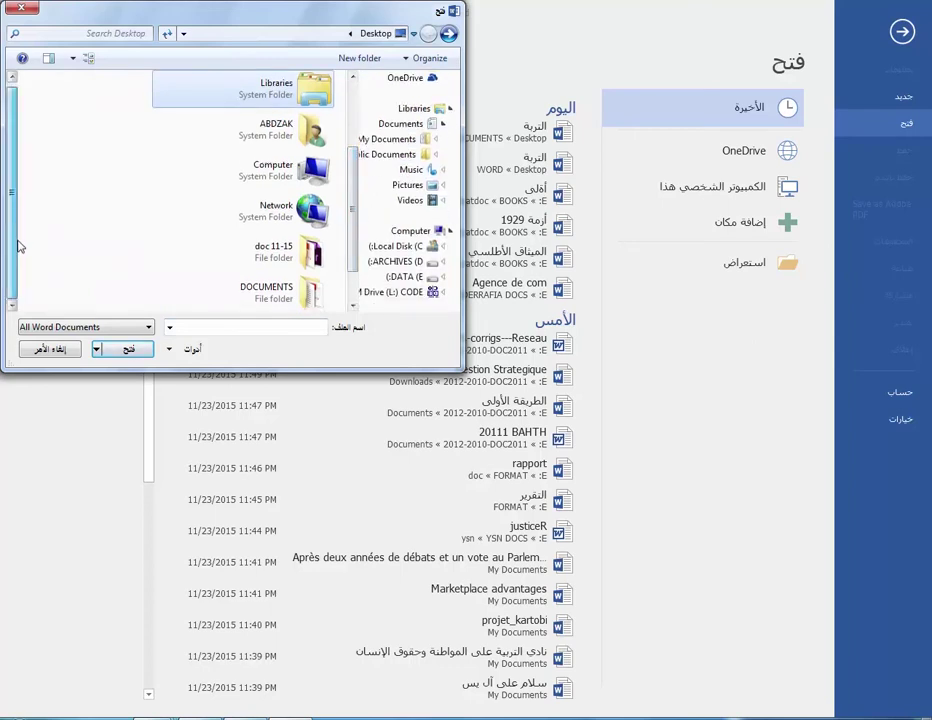
double_click(292, 295)
double_click(296, 120)
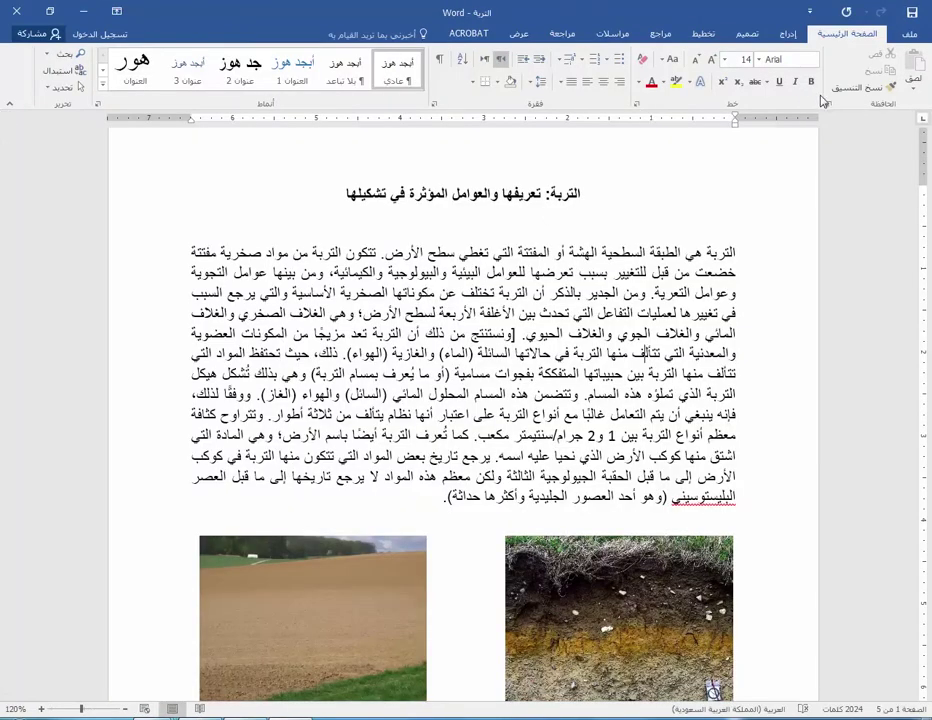
- Open the rapport document from the same folder via File > Open > Browse
left_click(909, 34)
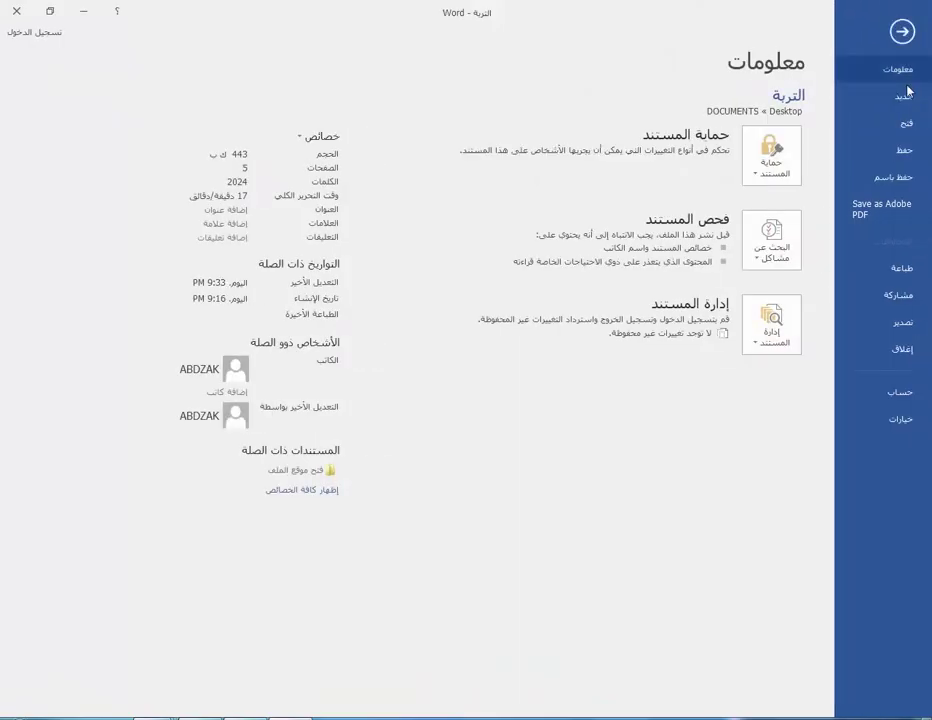
left_click(903, 126)
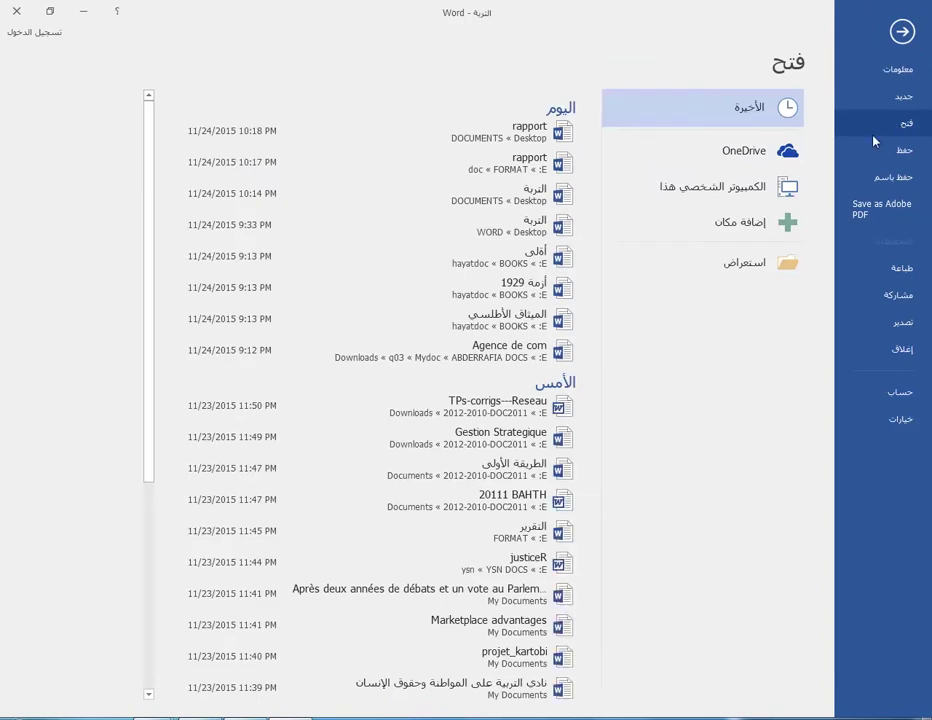
left_click(750, 264)
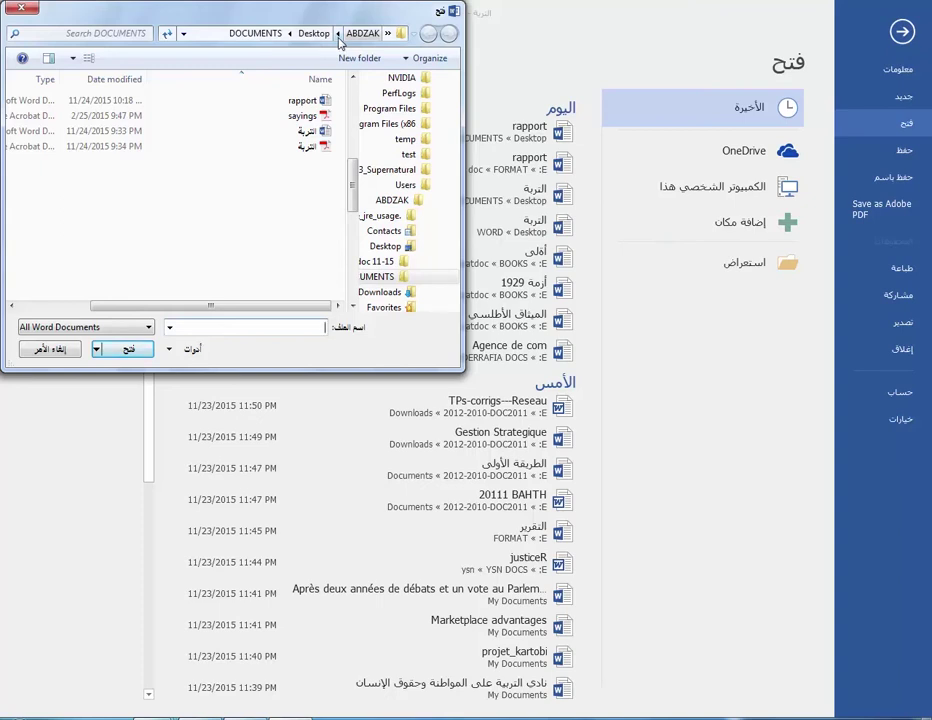
left_click(298, 102)
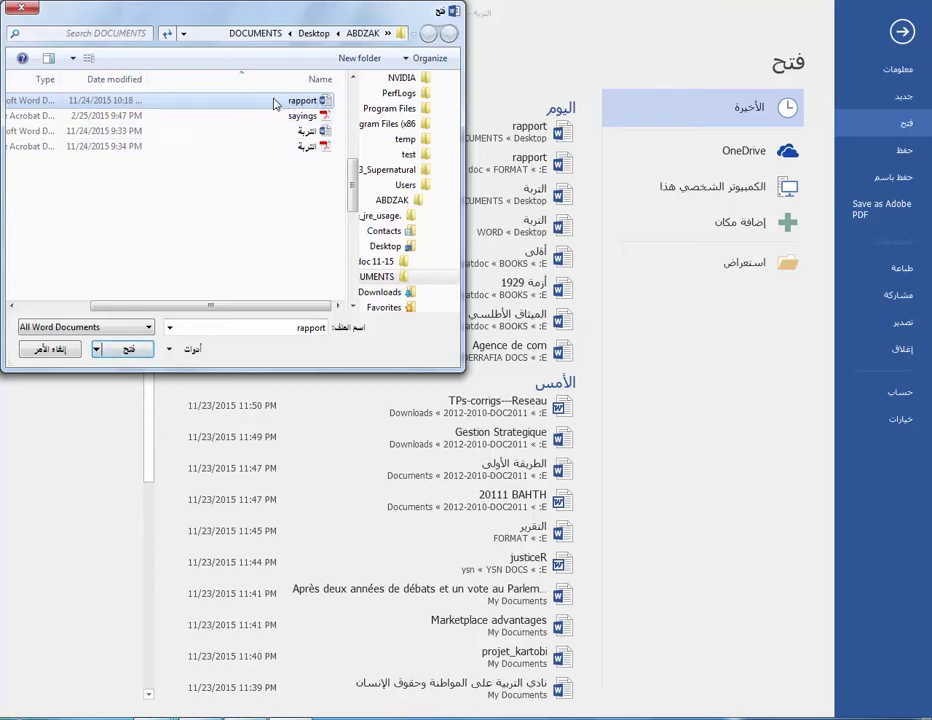
left_click(129, 349)
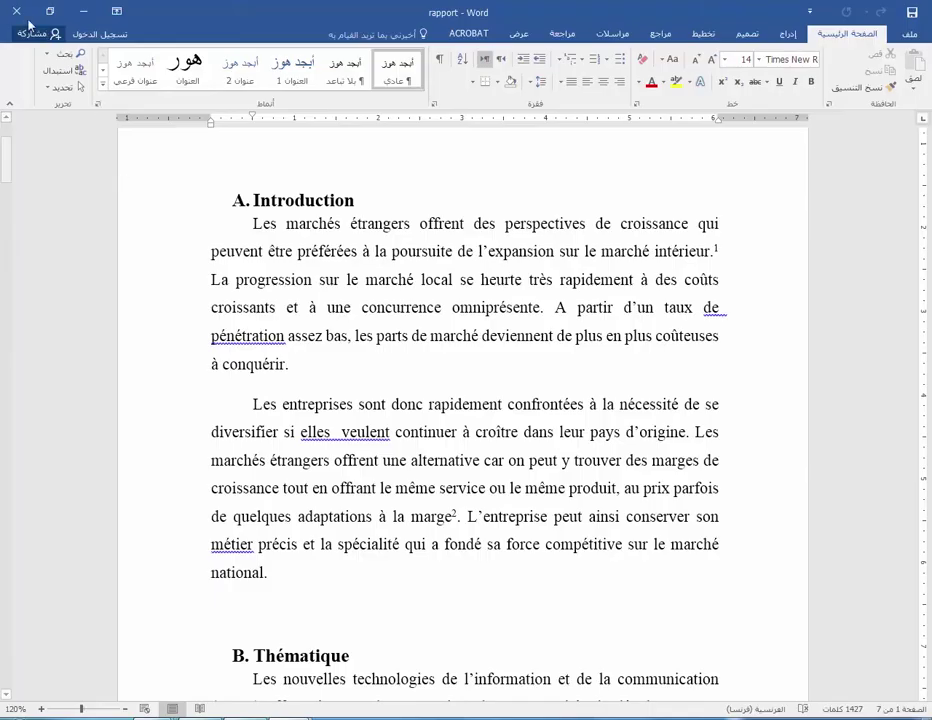
- Close rapport and view the التربة document in Read Mode
left_click(18, 14)
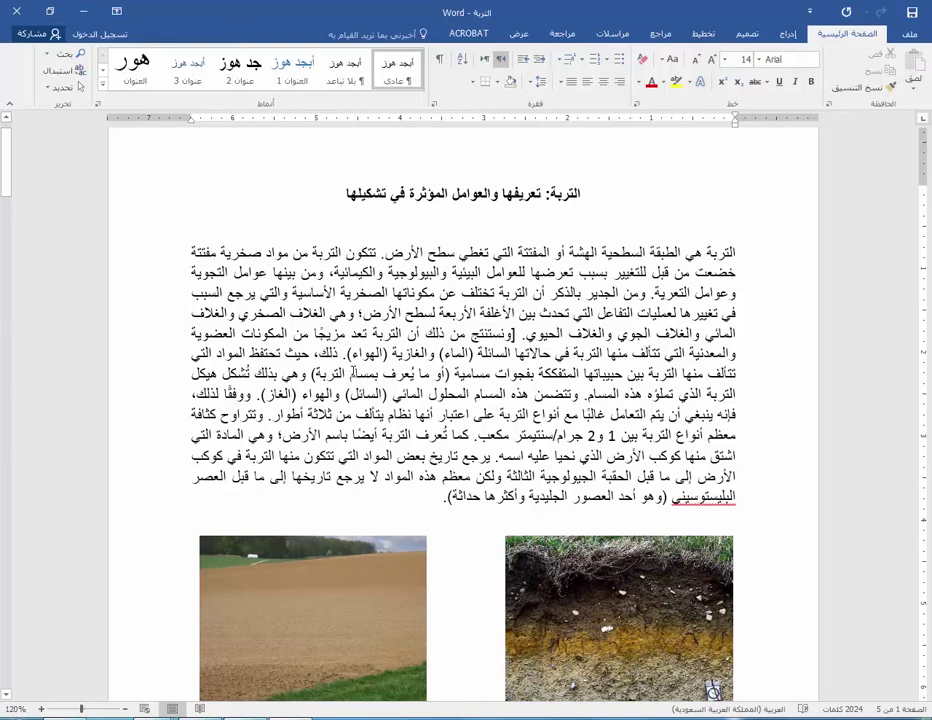
left_click(198, 709)
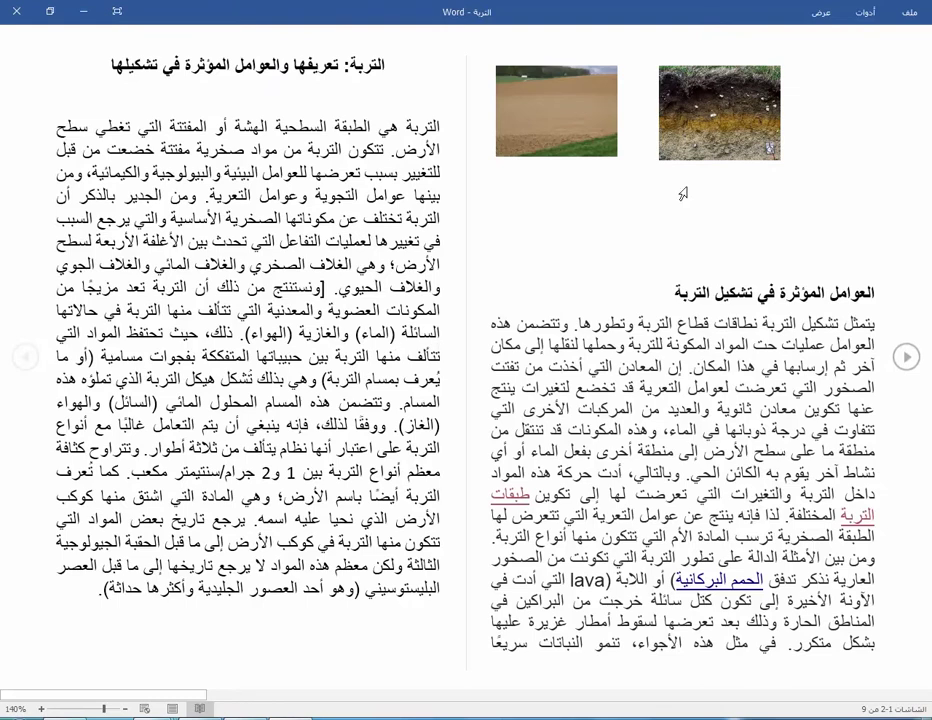
- Give Read Mode a sepia background, try wide columns, then settle on narrow column width
left_click(822, 20)
mouse_move(785, 172)
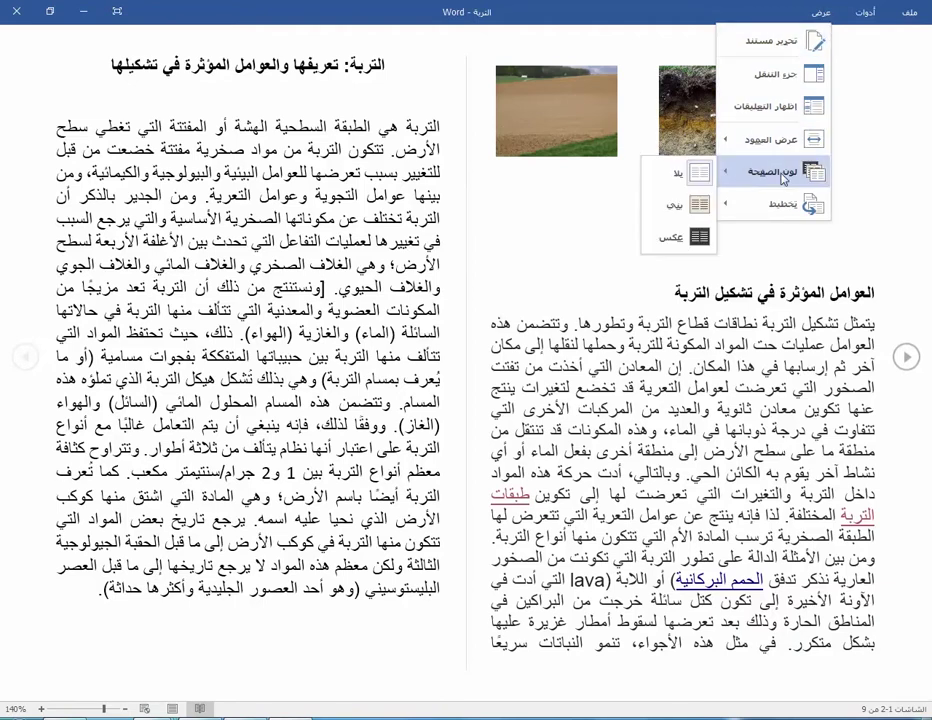
left_click(680, 220)
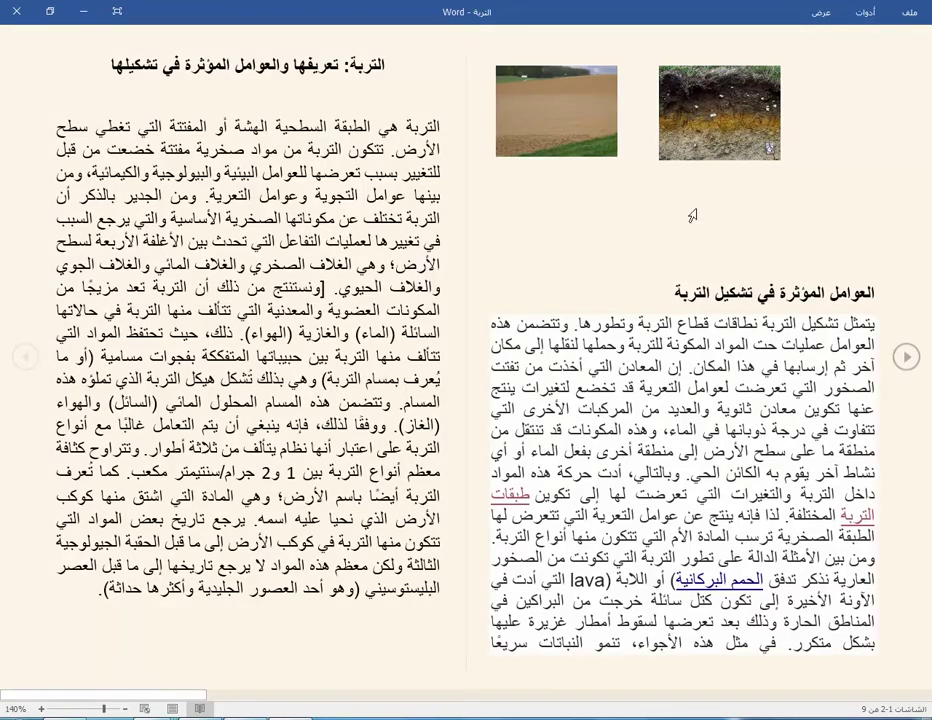
left_click(826, 16)
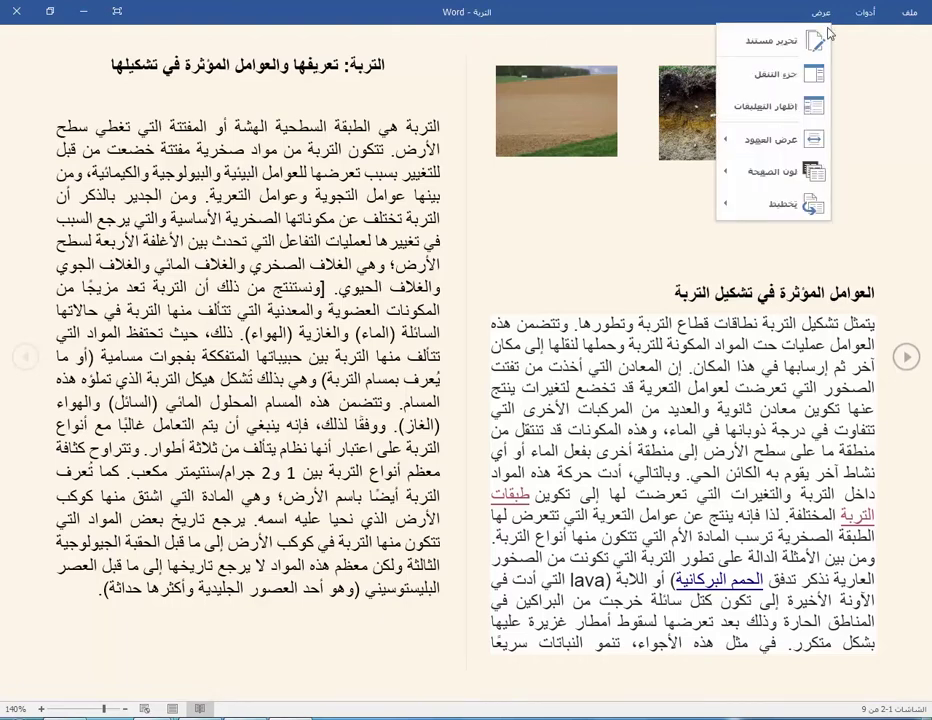
mouse_move(780, 139)
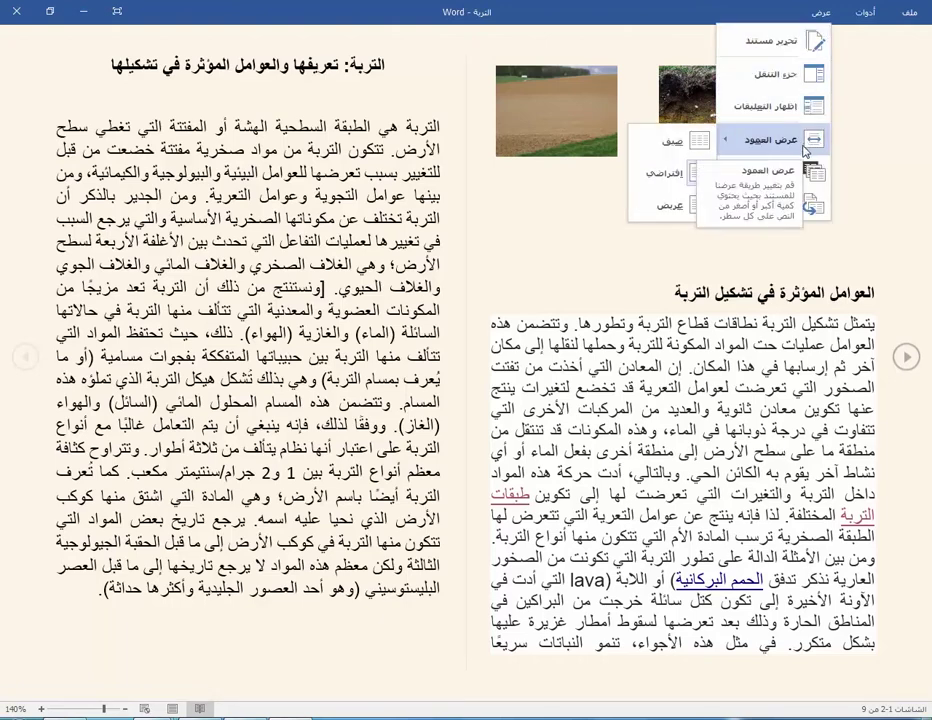
left_click(668, 205)
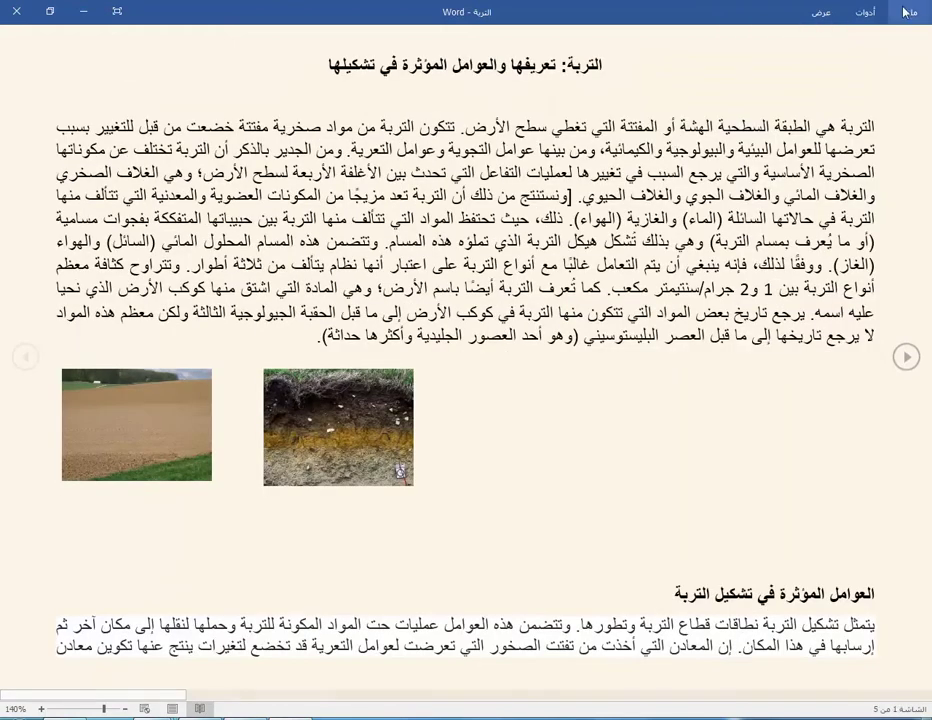
left_click(820, 12)
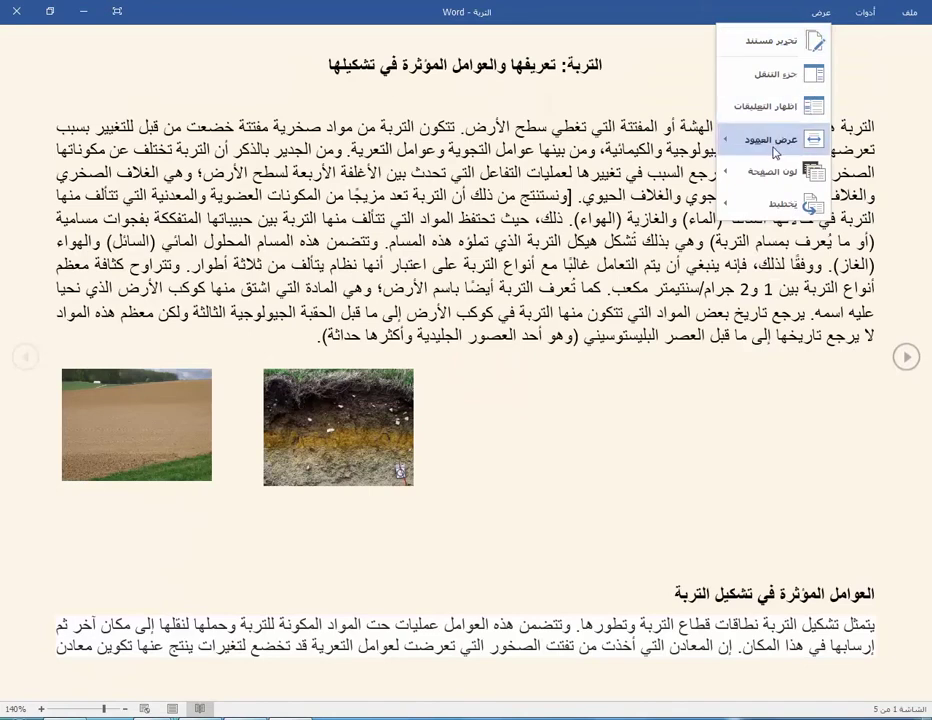
mouse_move(784, 140)
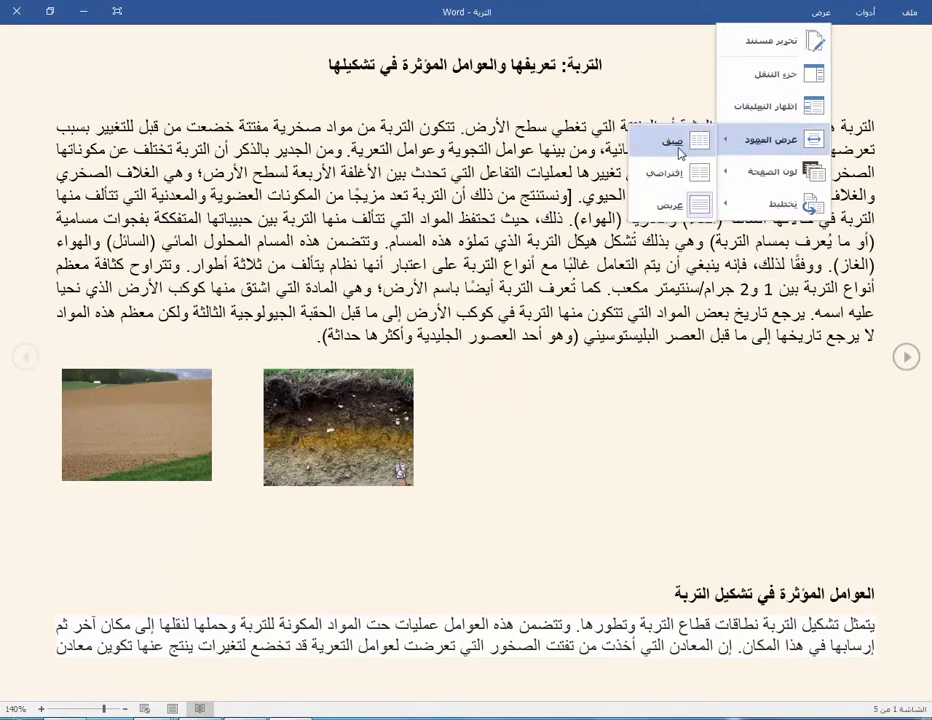
left_click(686, 146)
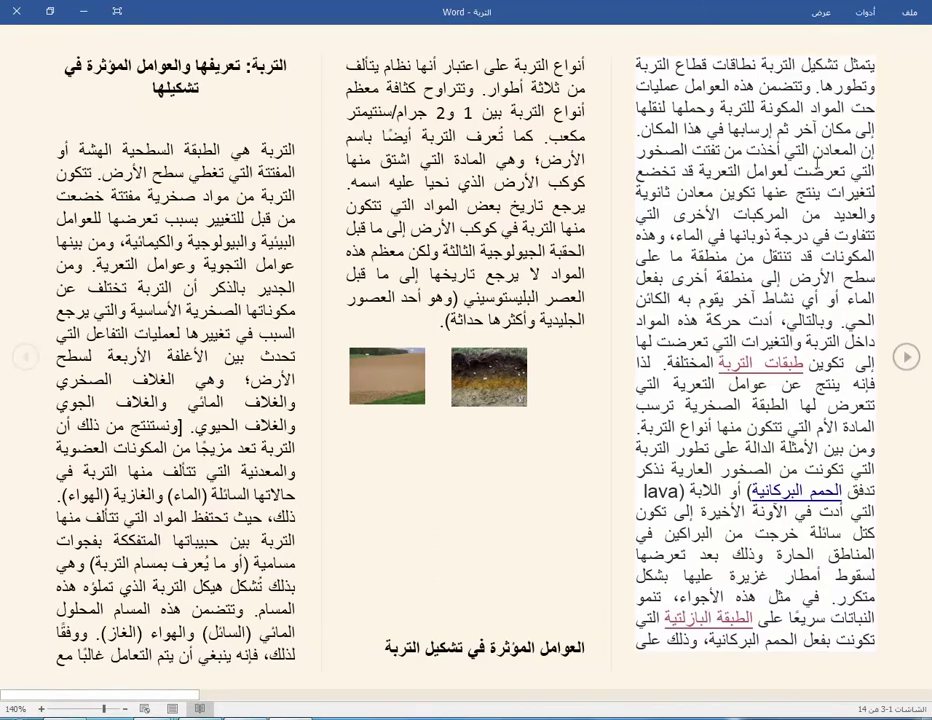
left_click(821, 15)
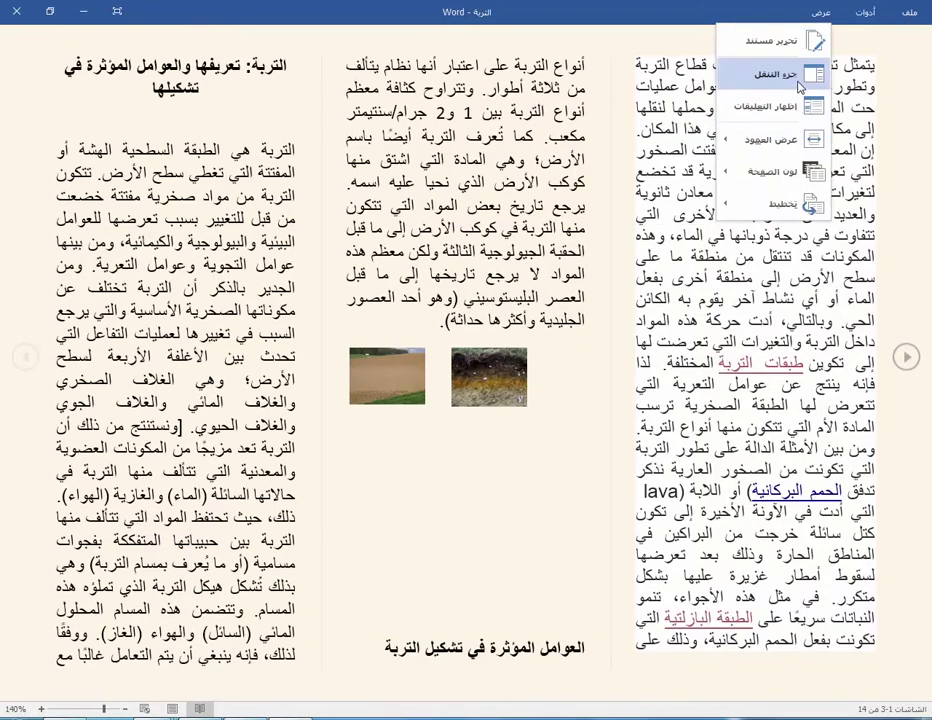
key("Escape")
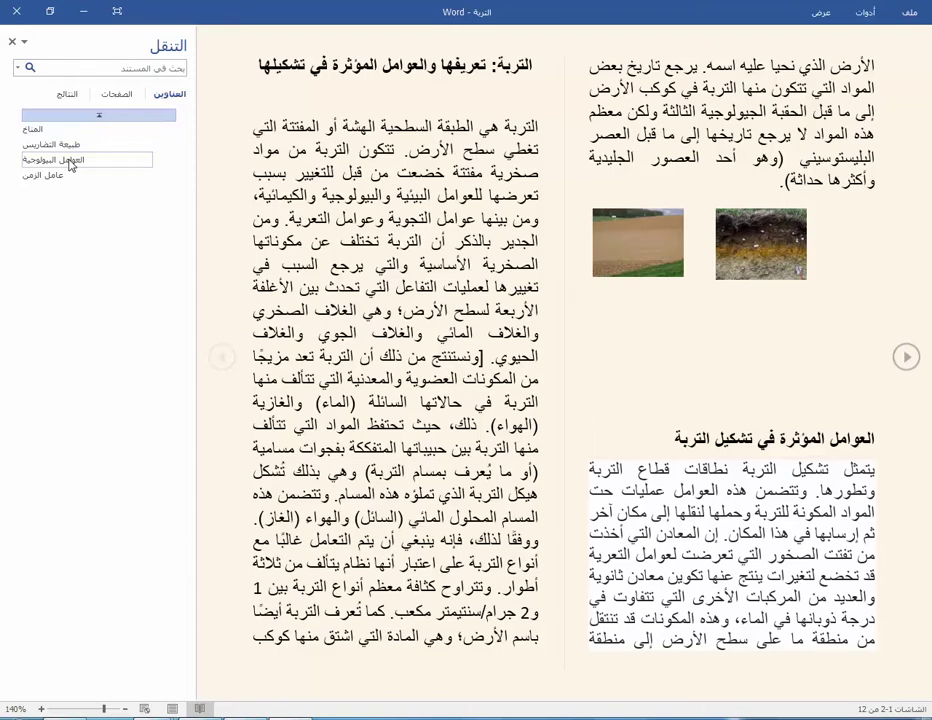
left_click(69, 165)
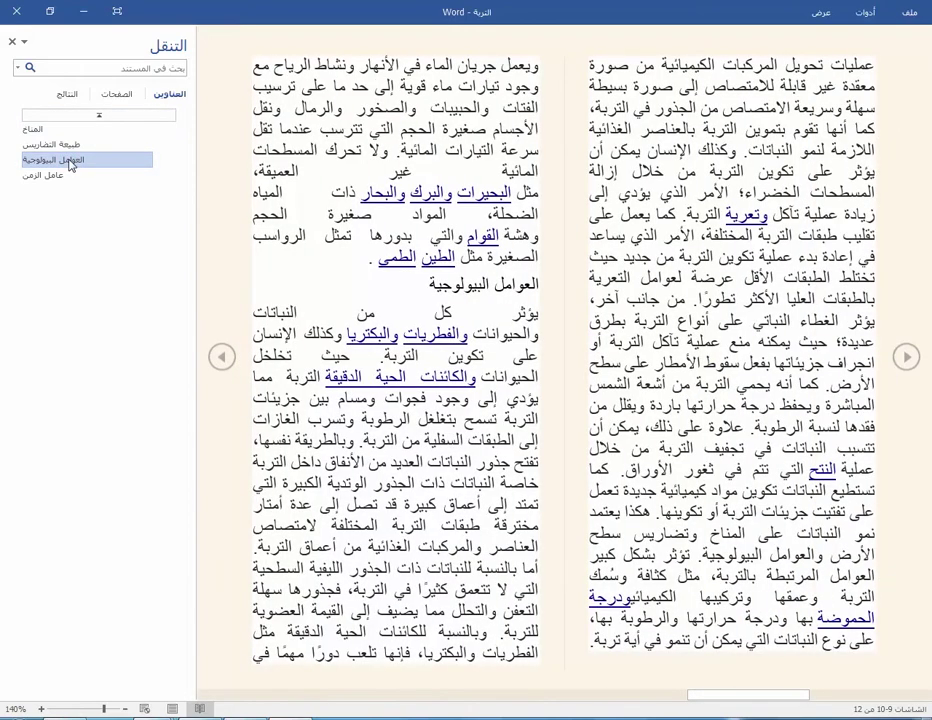
left_click(65, 177)
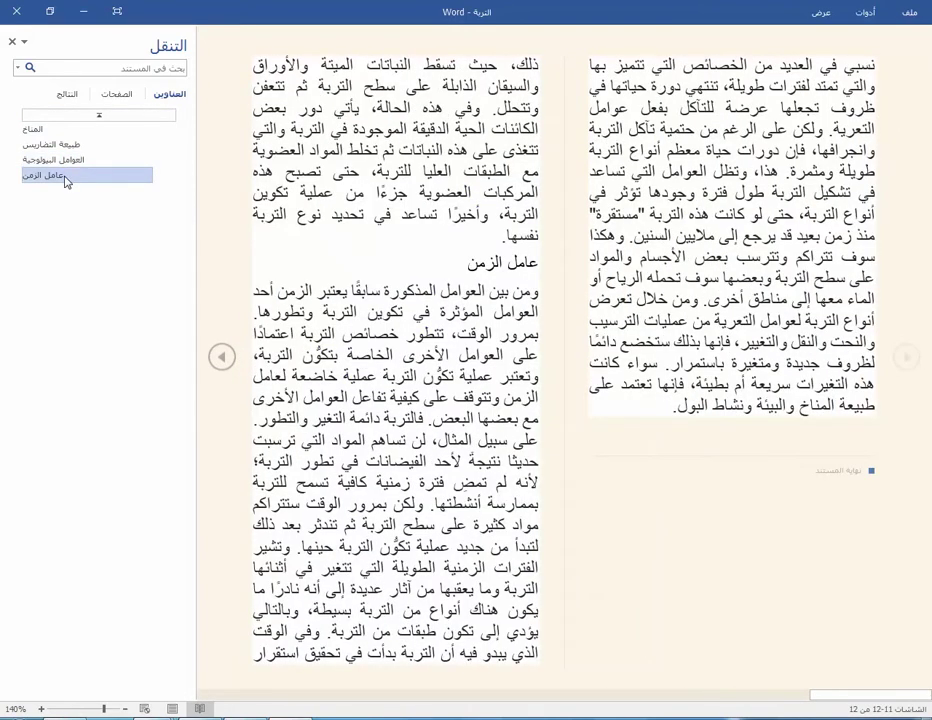
left_click(57, 146)
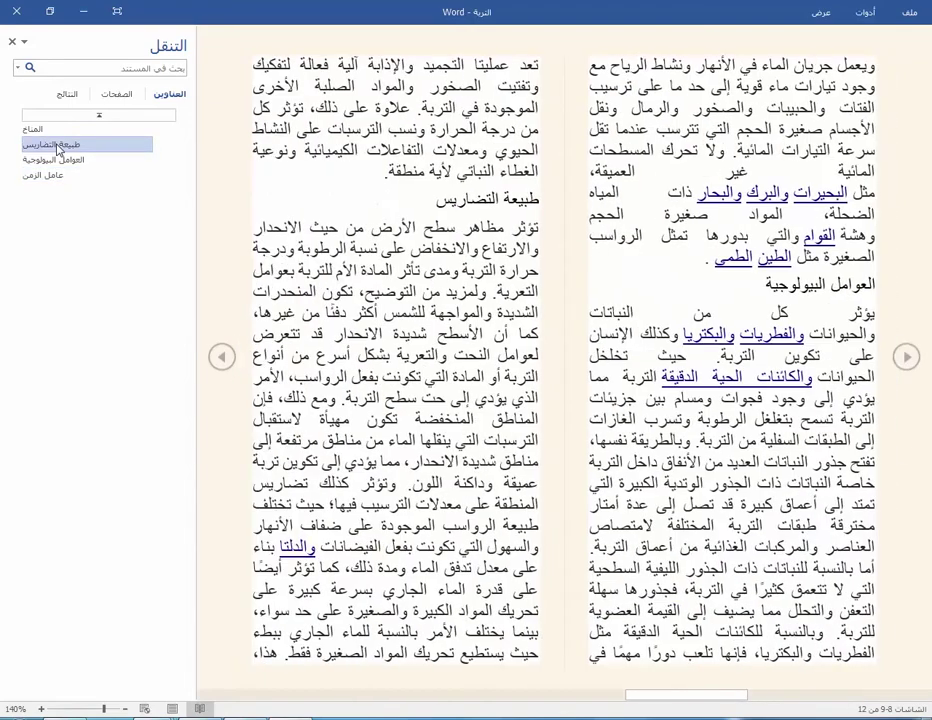
left_click(50, 115)
left_click(12, 41)
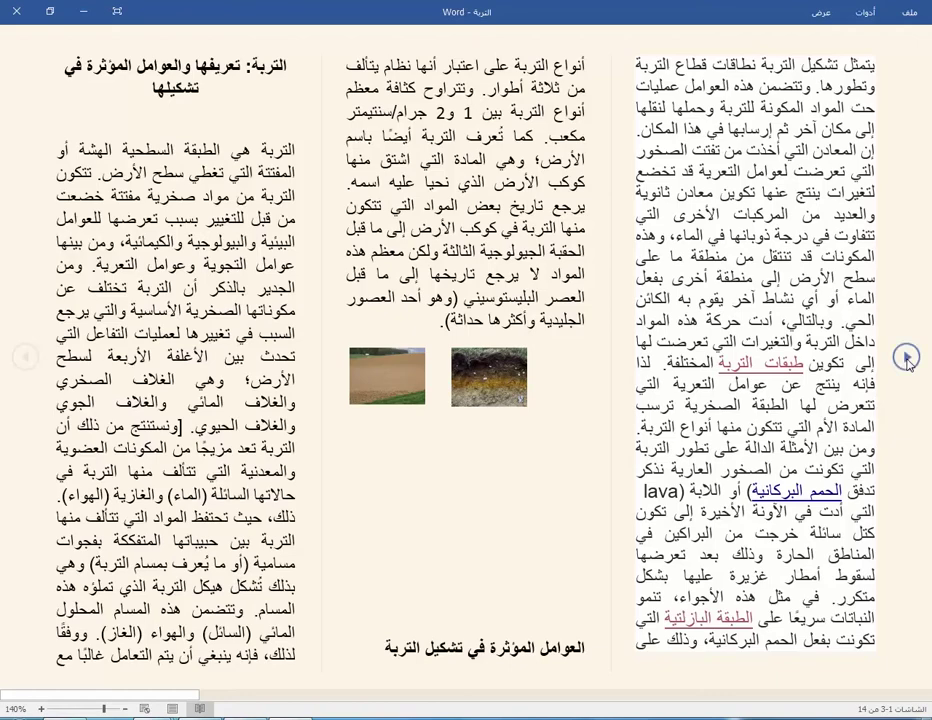
- Flip through the Read Mode pages, then switch to Paper Layout and scroll down the pages
left_click(907, 360)
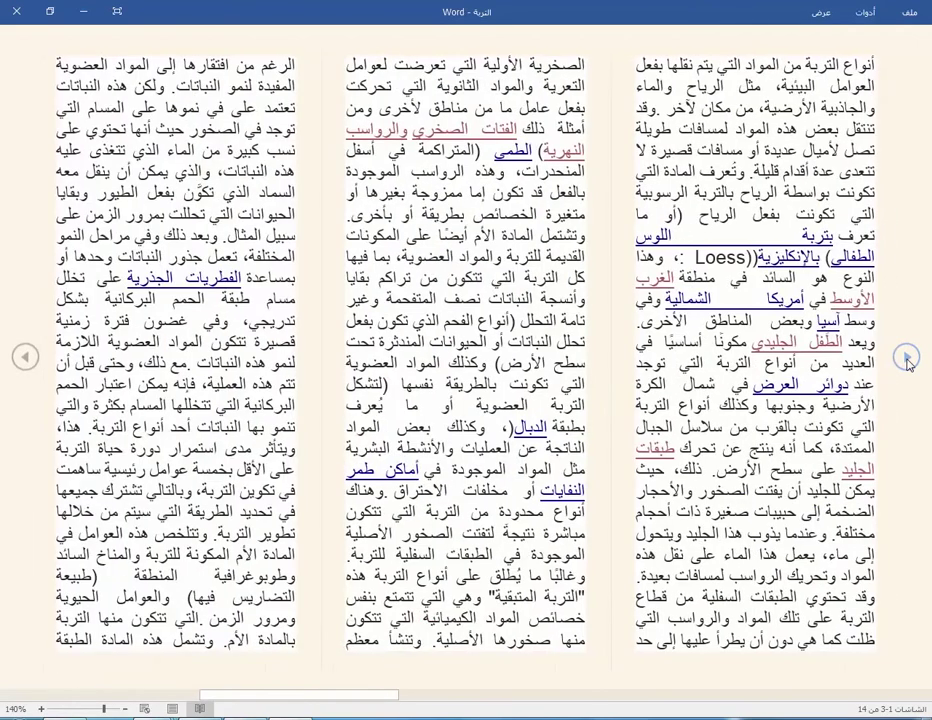
left_click(22, 360)
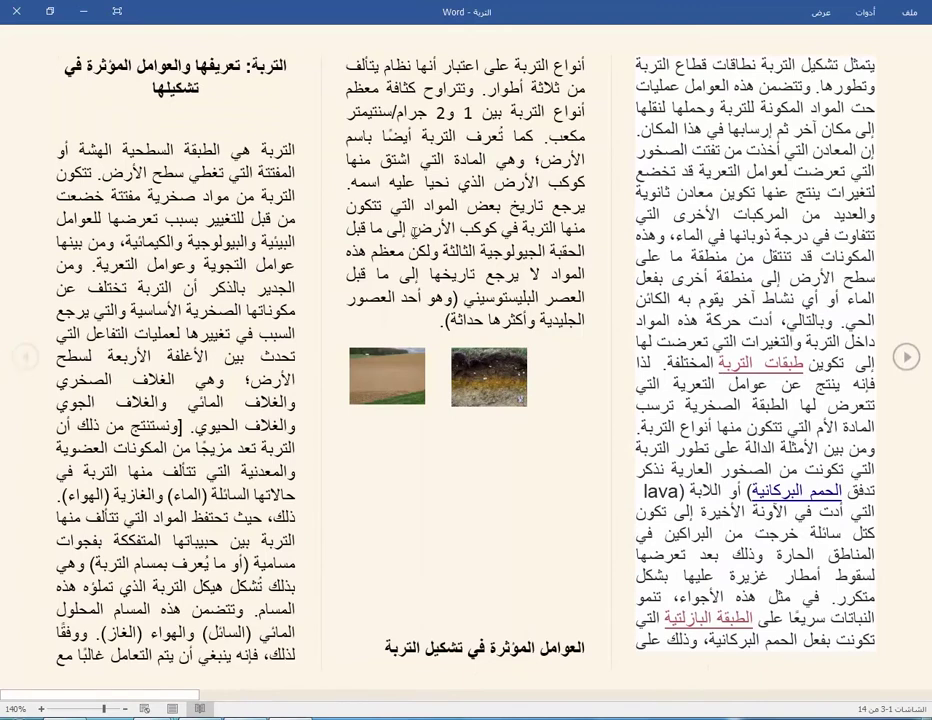
left_click(822, 15)
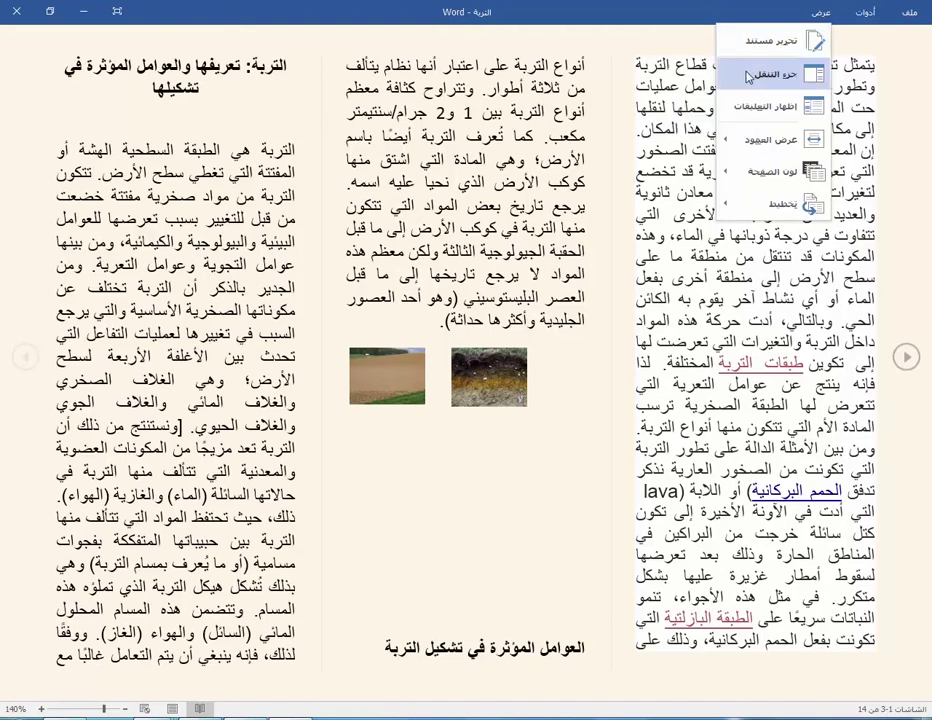
mouse_move(780, 204)
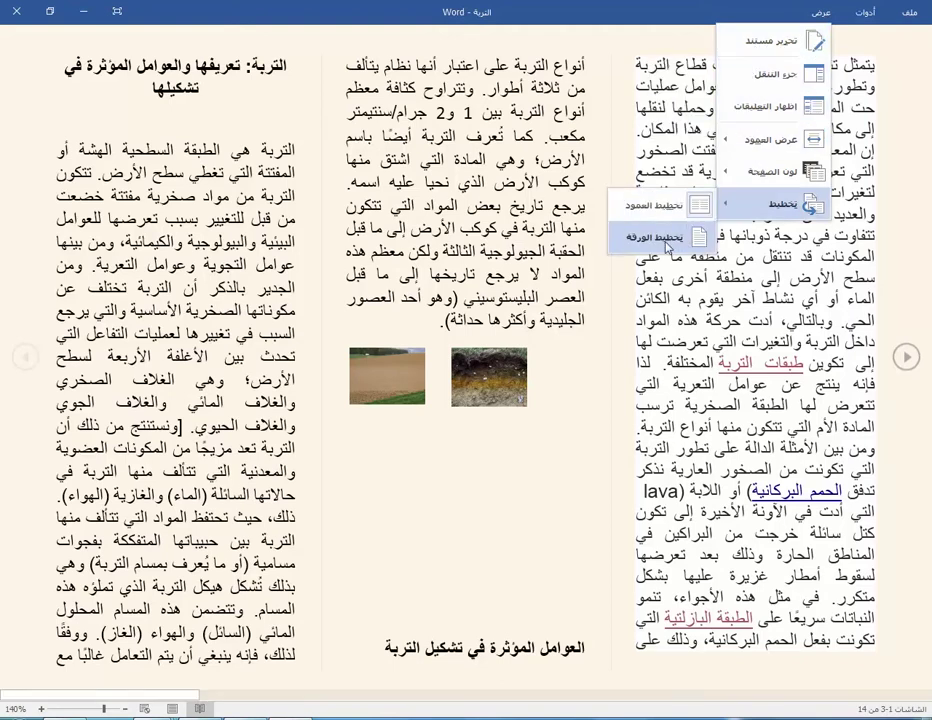
left_click(690, 237)
key("Escape")
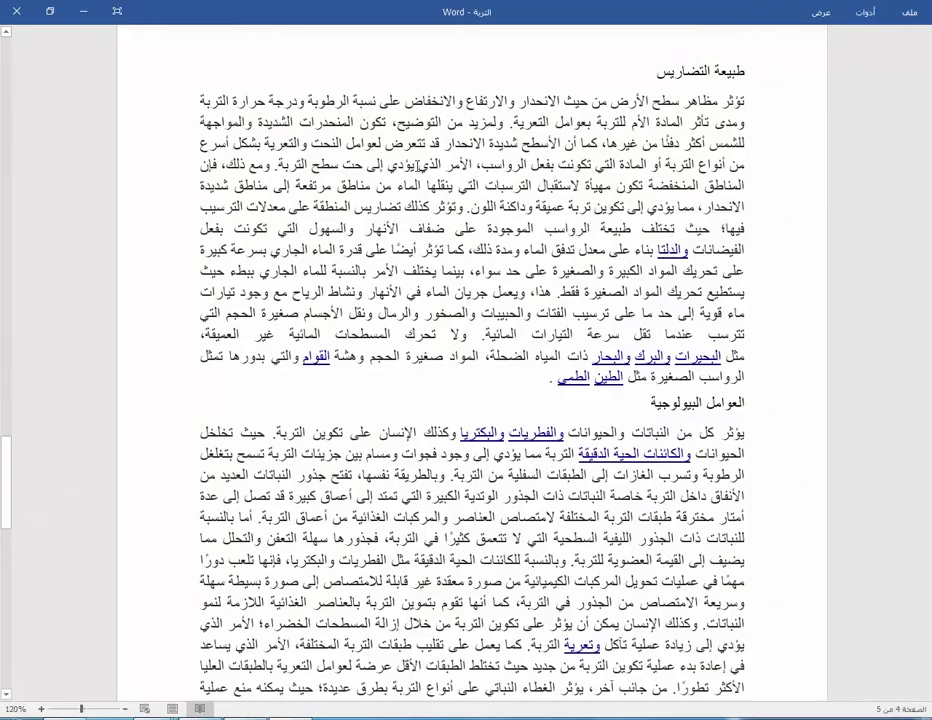
scroll(421, 168, "down", 3)
scroll(421, 170, "down", 2)
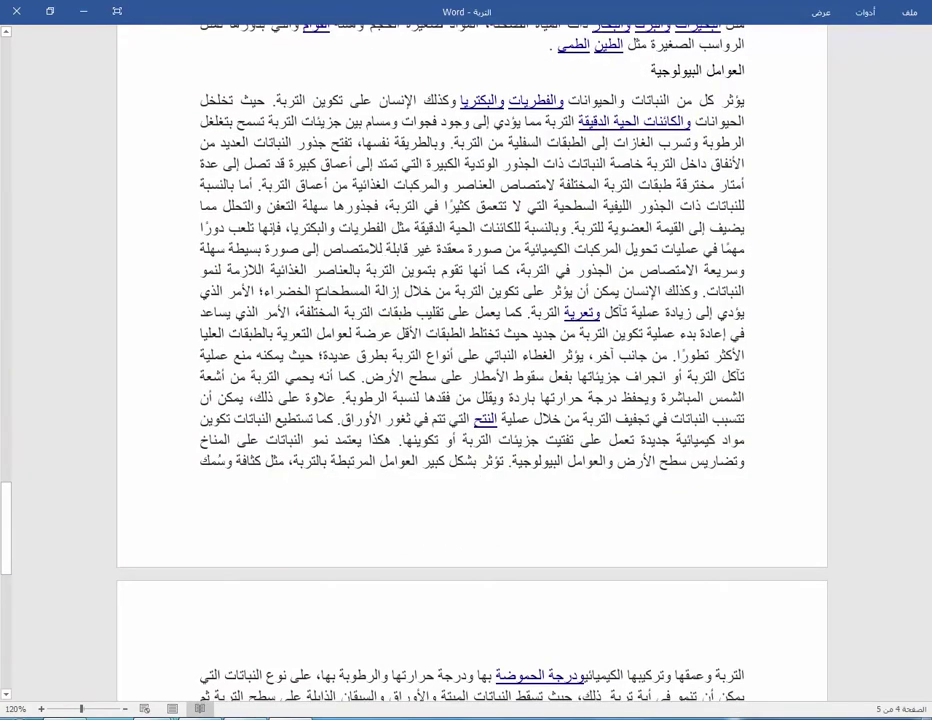
left_click_drag(28, 503, 30, 216)
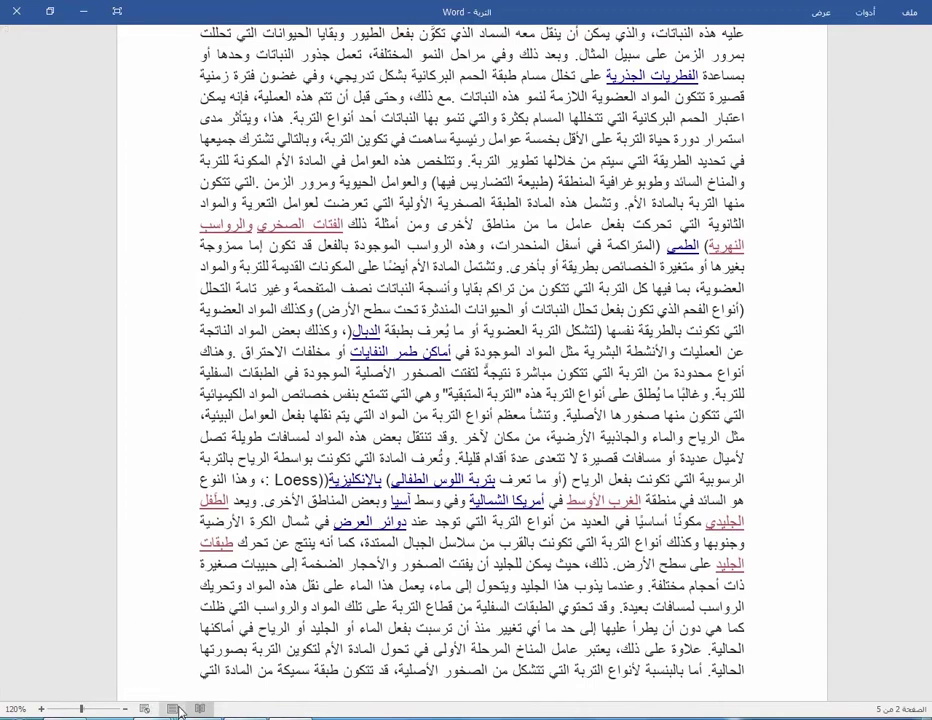
left_click(821, 12)
- Return to editing the التربة document and close it from the File menu
left_click(776, 48)
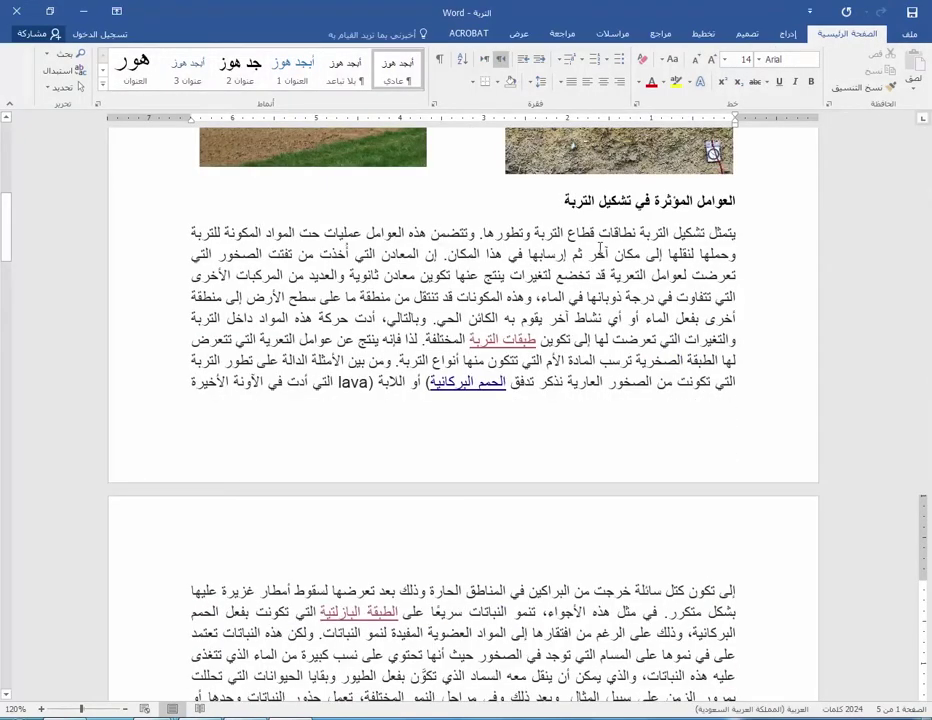
left_click(916, 38)
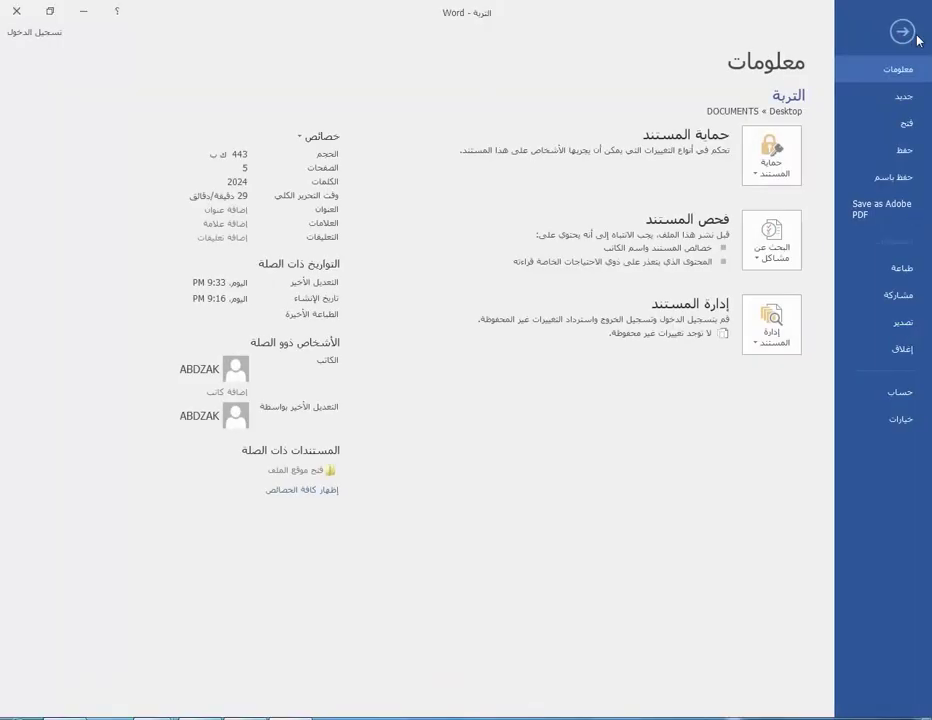
left_click(905, 350)
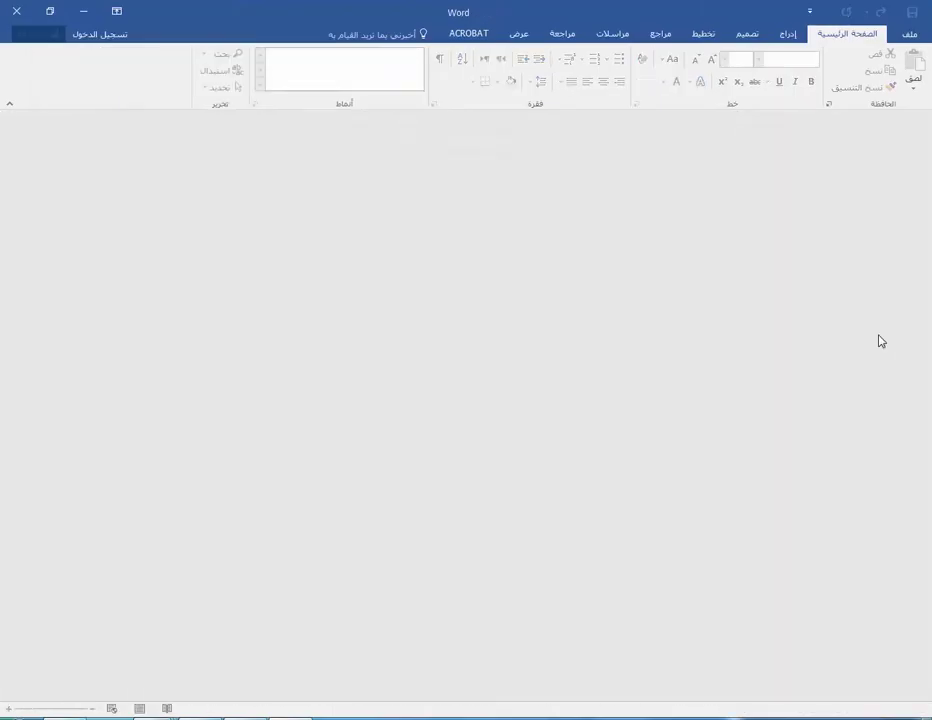
- Create a blank document, مستند2, and show its Info page
left_click(909, 35)
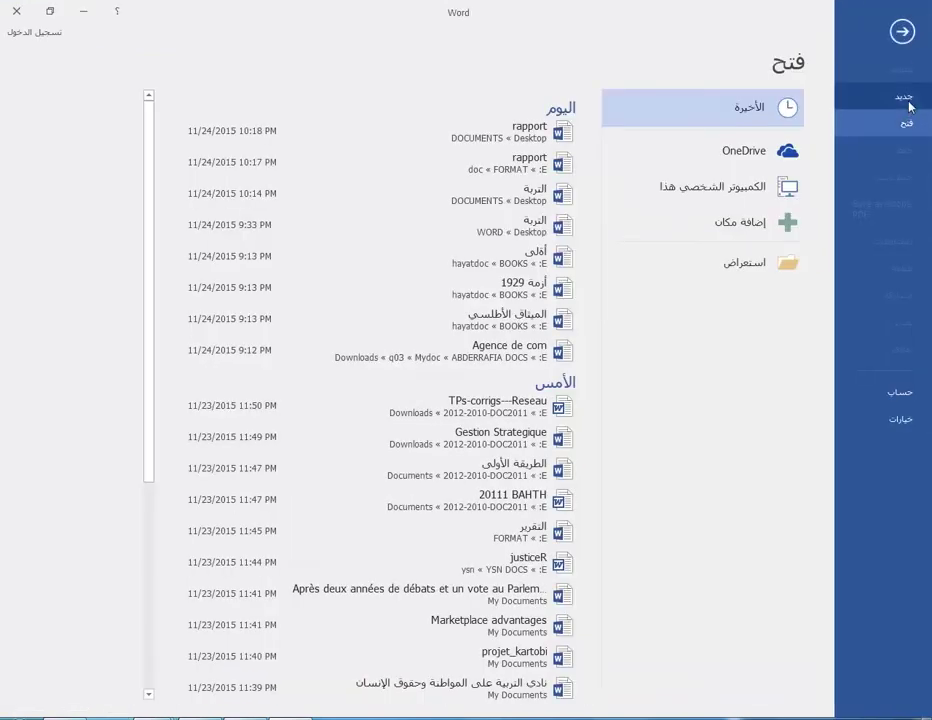
left_click(906, 98)
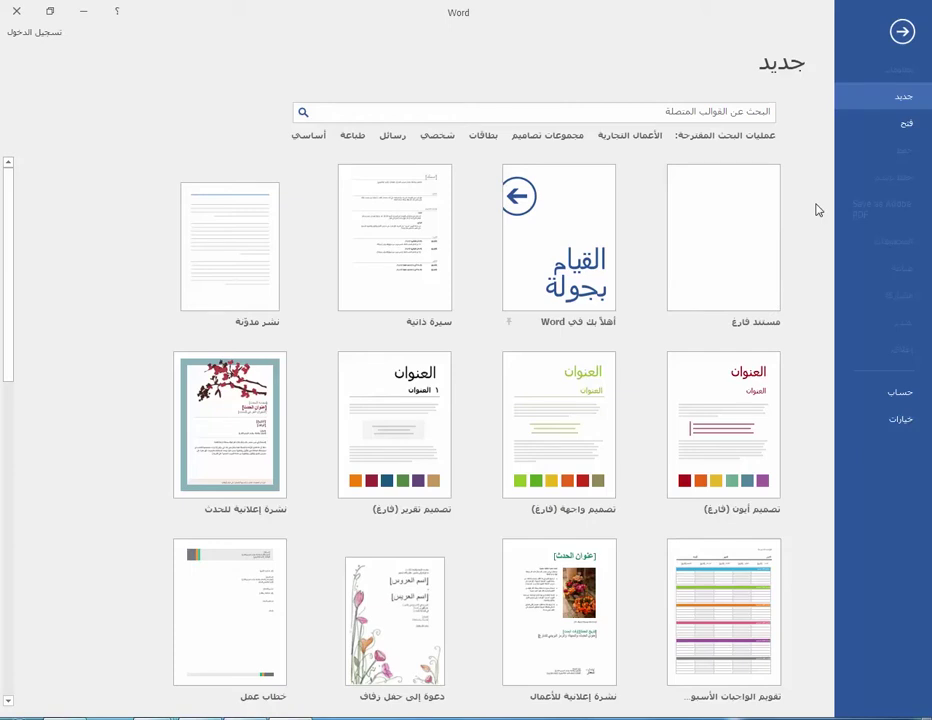
left_click(714, 252)
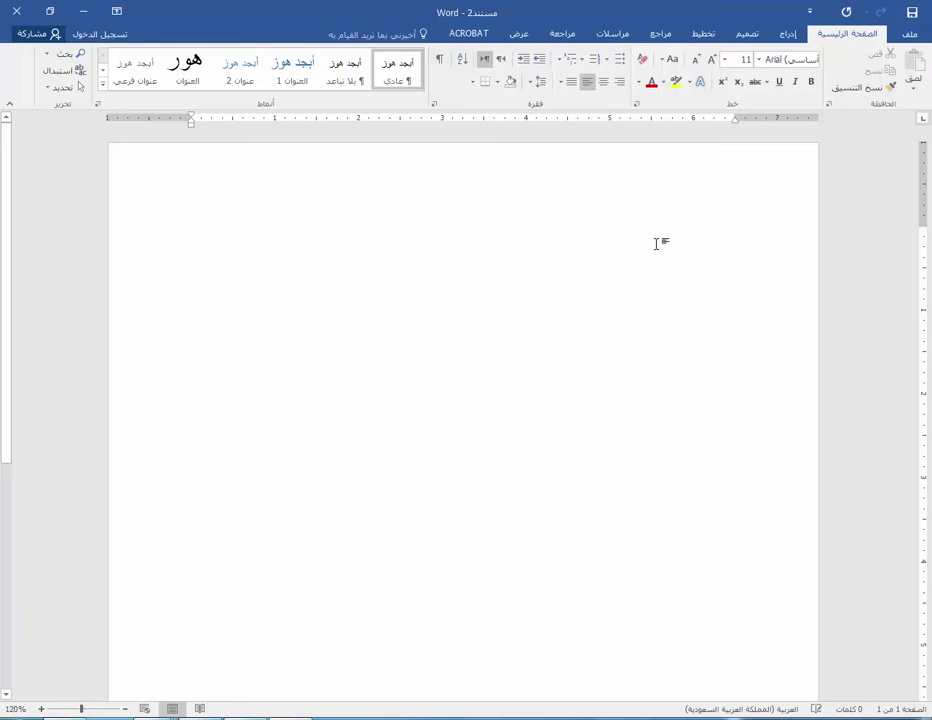
left_click(909, 33)
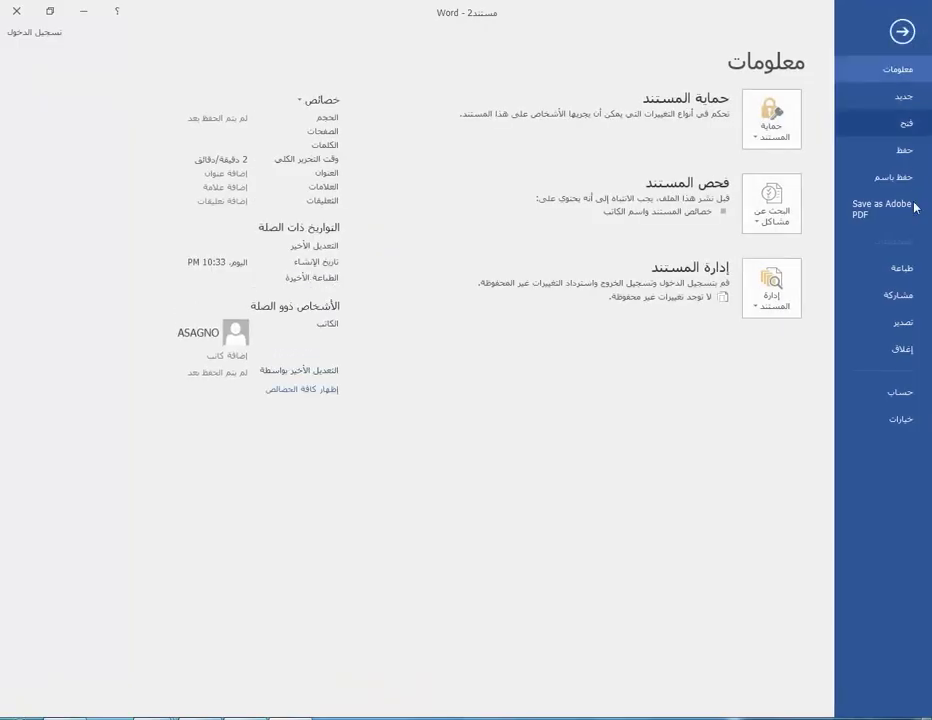
- Close the blank document and create مستند3 from the سيرة ذاتية résumé template
left_click(906, 352)
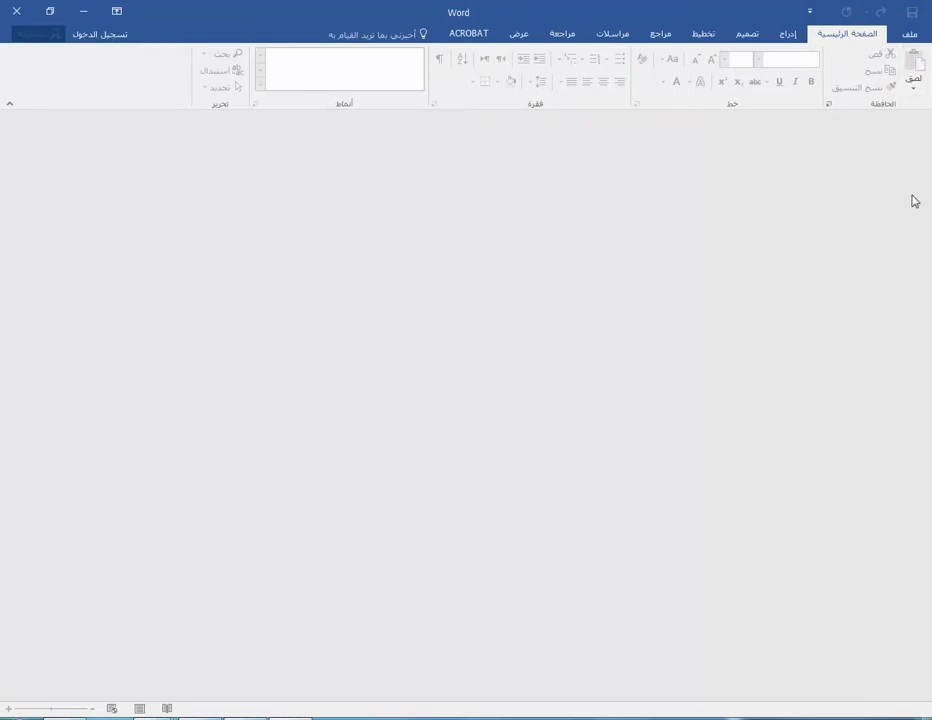
left_click(914, 38)
left_click(904, 96)
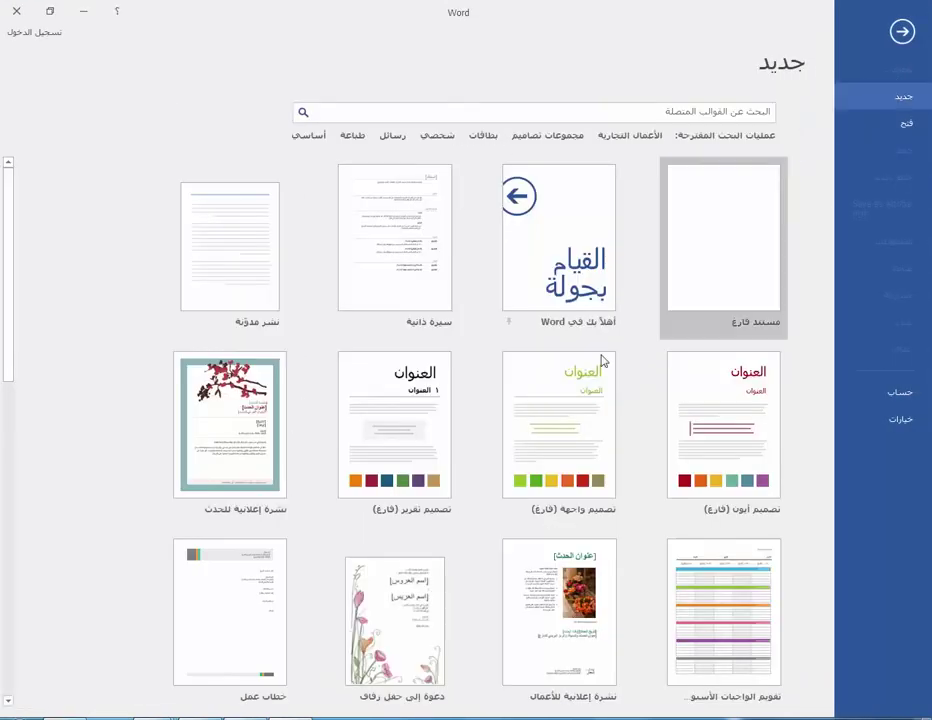
left_click(399, 266)
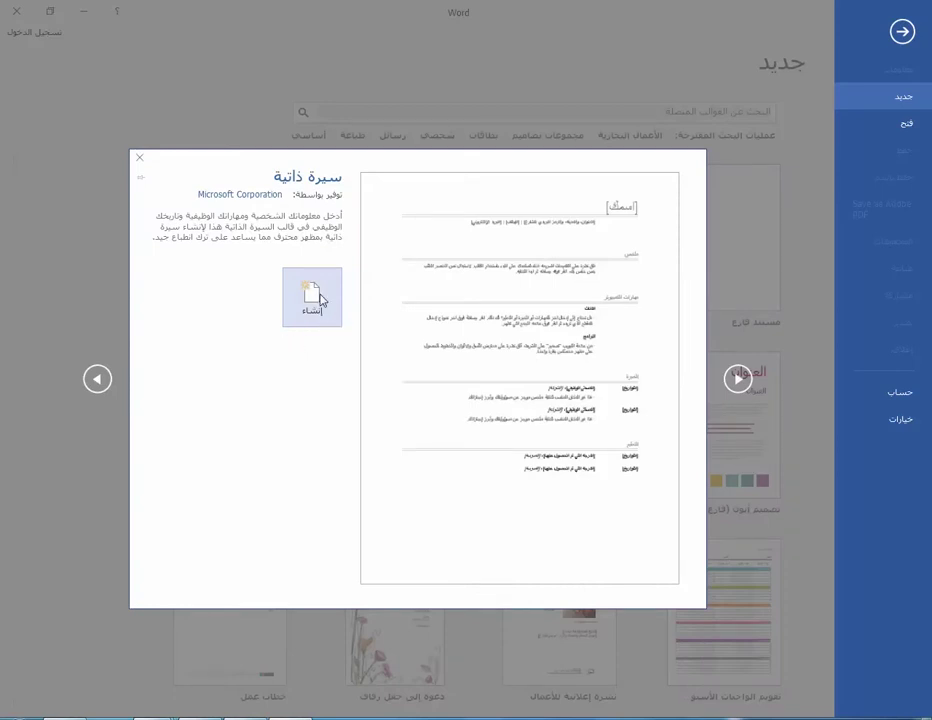
left_click(320, 300)
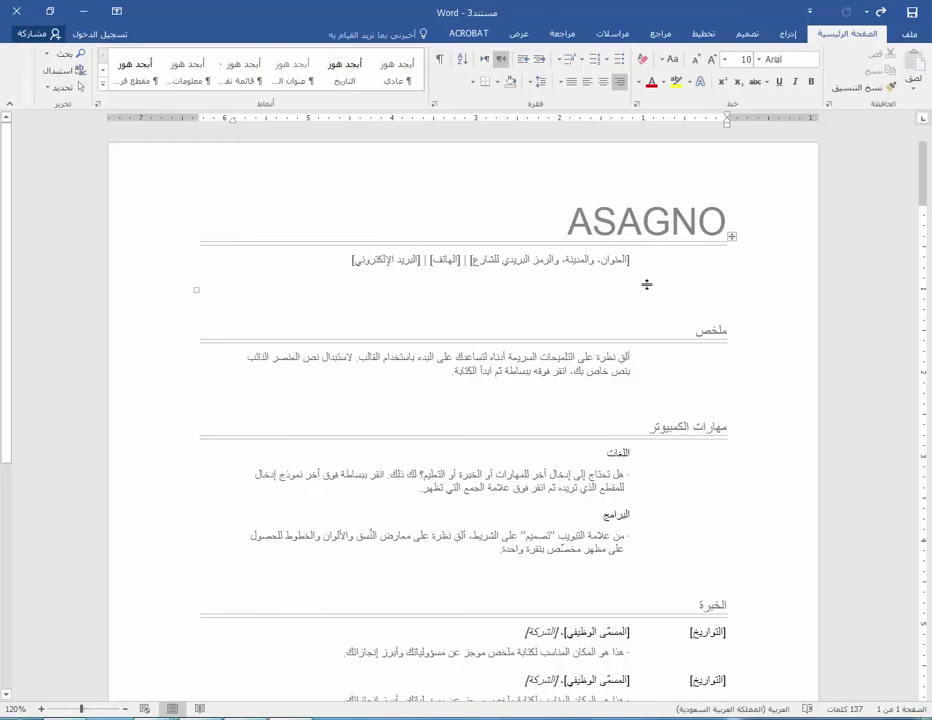
- Skim the résumé back to the top and show مستند3's Info page with 137 words
mouse_move(578, 266)
scroll(540, 358, "down", 2)
scroll(541, 360, "down", 3)
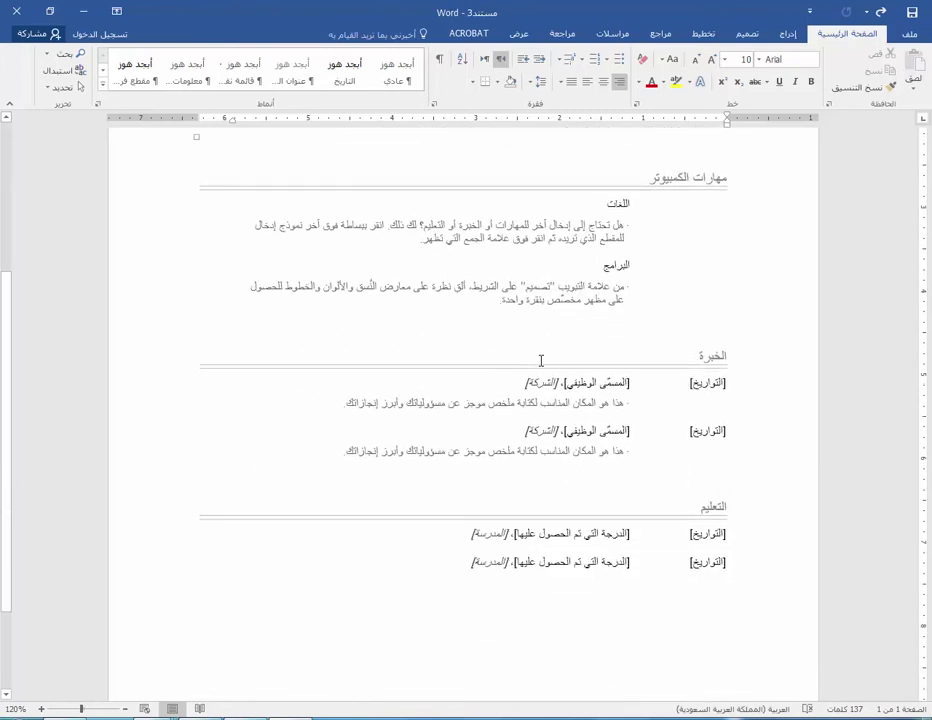
scroll(540, 360, "up", 2)
scroll(540, 360, "up", 1)
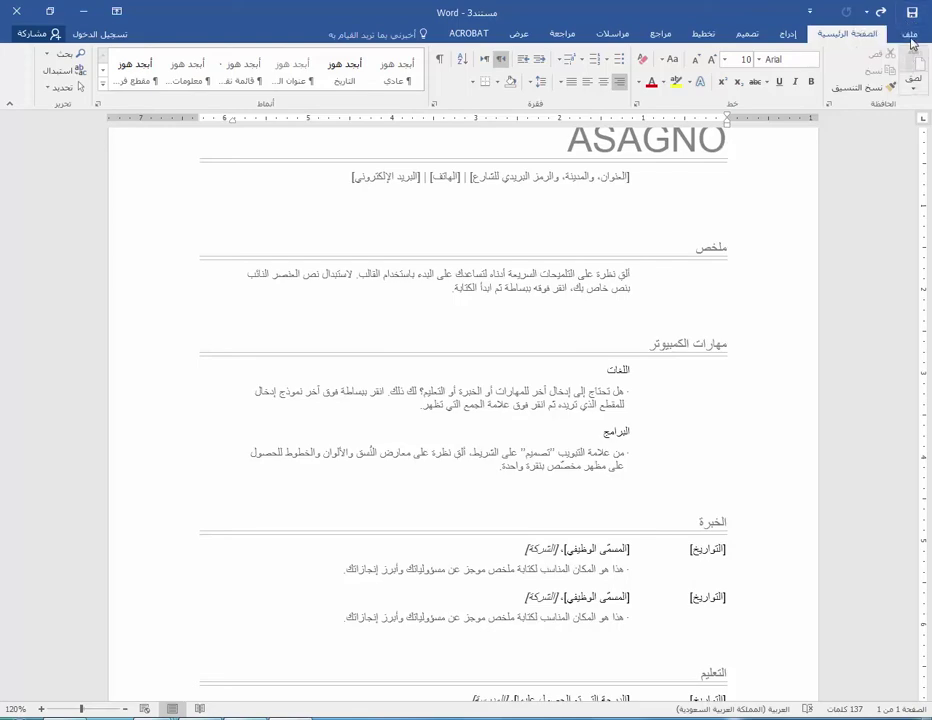
left_click(909, 34)
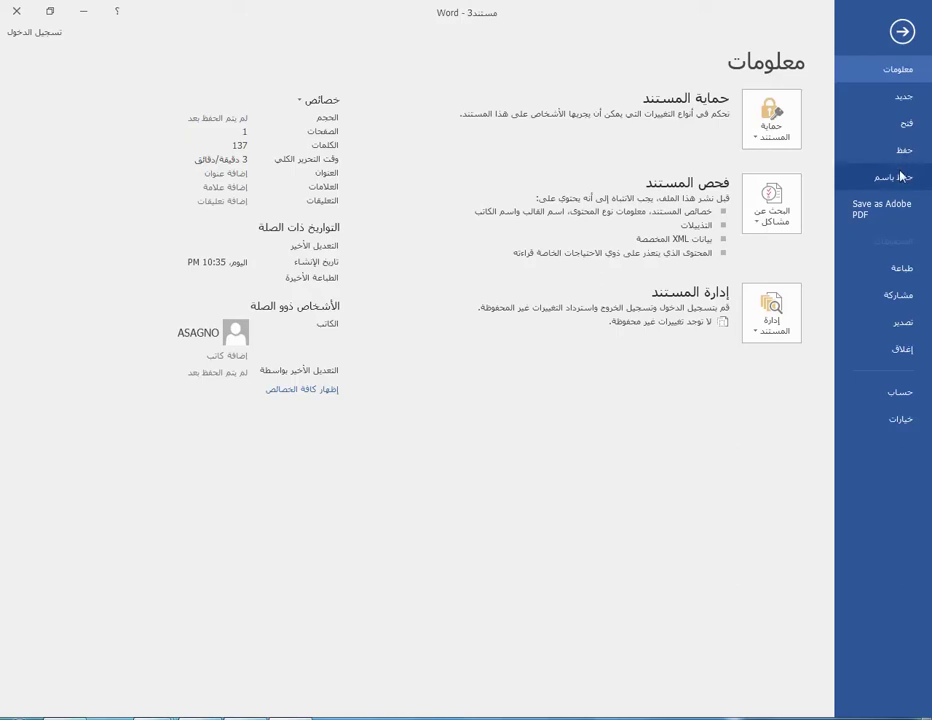
- Choose the Desktop\DOCUMENTS folder as the save location and name the file سيرة ذاتية
left_click(905, 180)
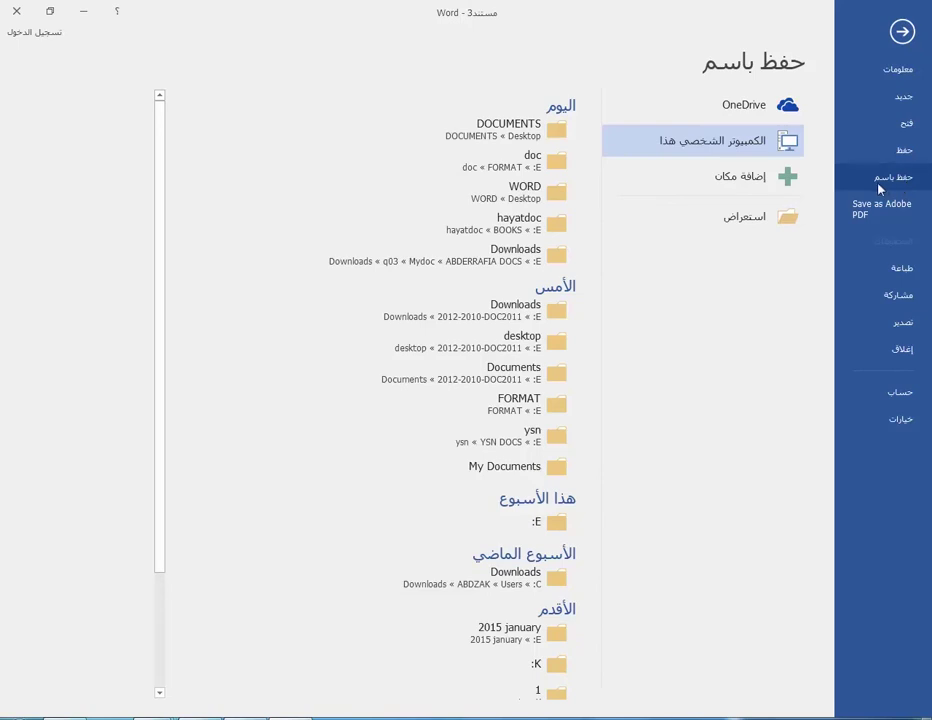
left_click(733, 217)
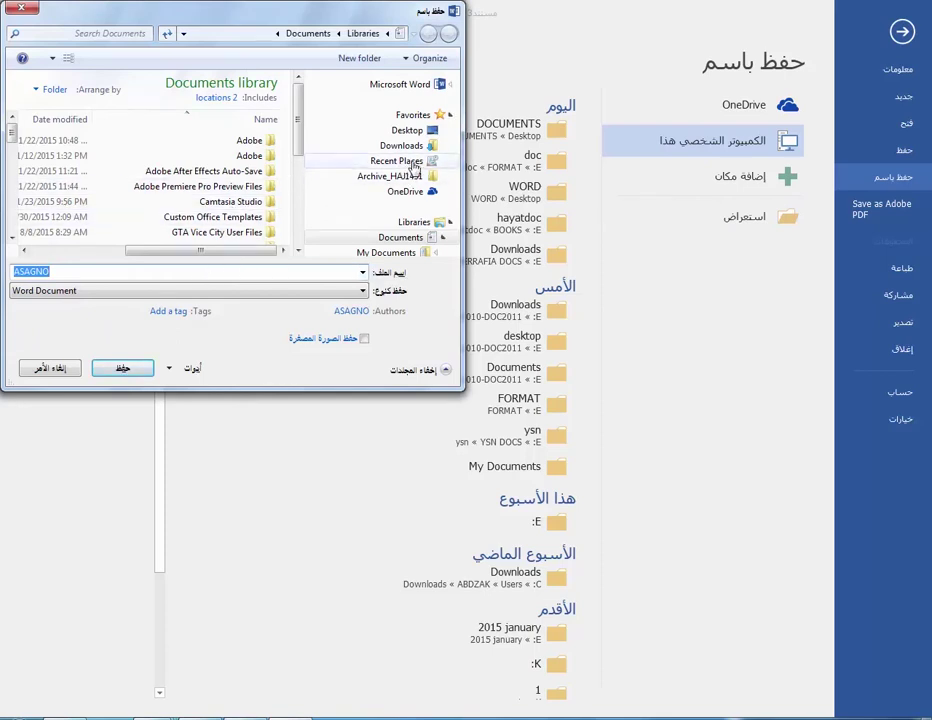
left_click(410, 131)
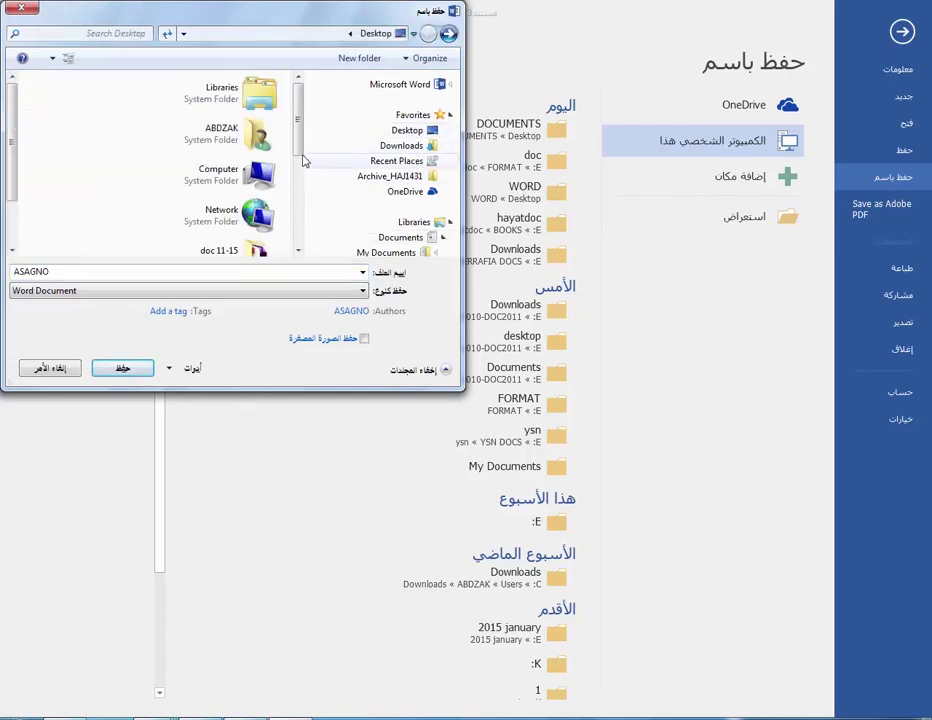
double_click(215, 232)
double_click(110, 271)
type("asadsd")
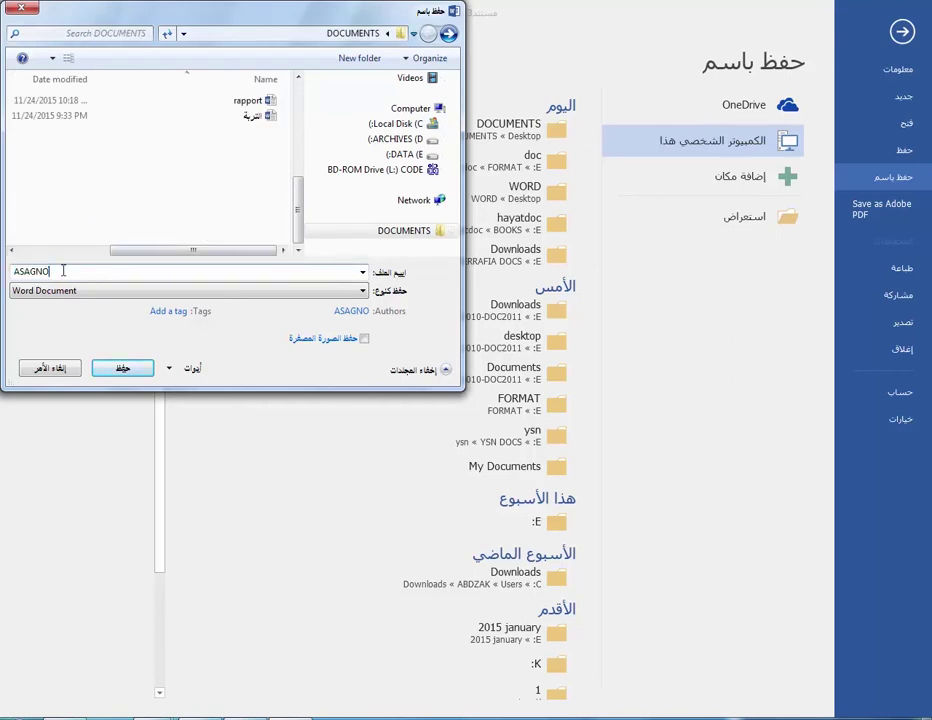
key("ctrl+a")
type("سيرة ذاتية")
- Set the save type back to Word Document after trying other formats, and save the résumé
left_click(221, 291)
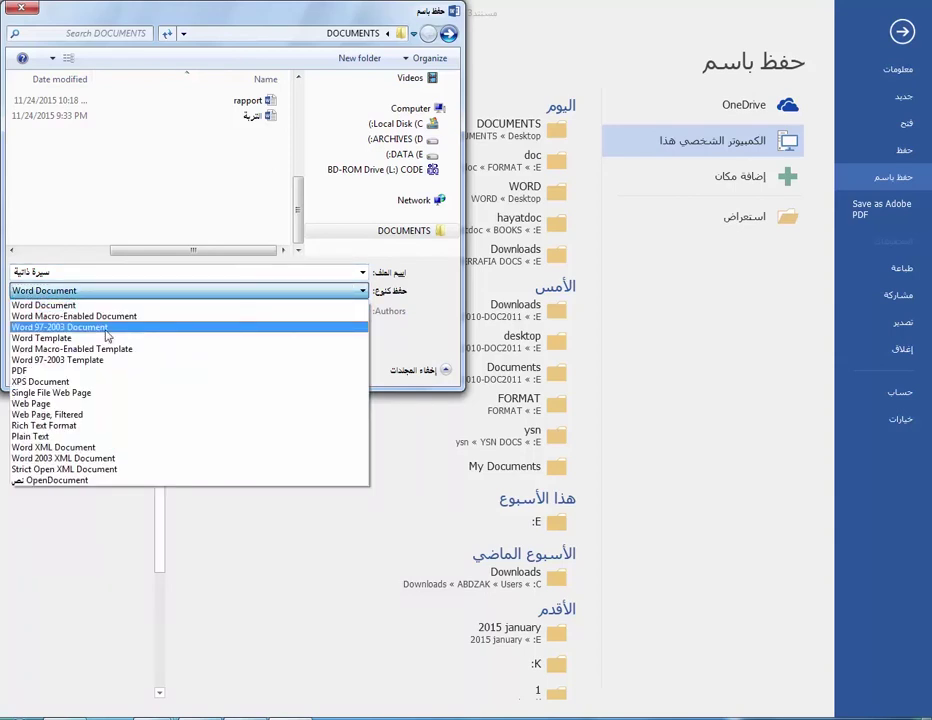
left_click(105, 330)
left_click(98, 291)
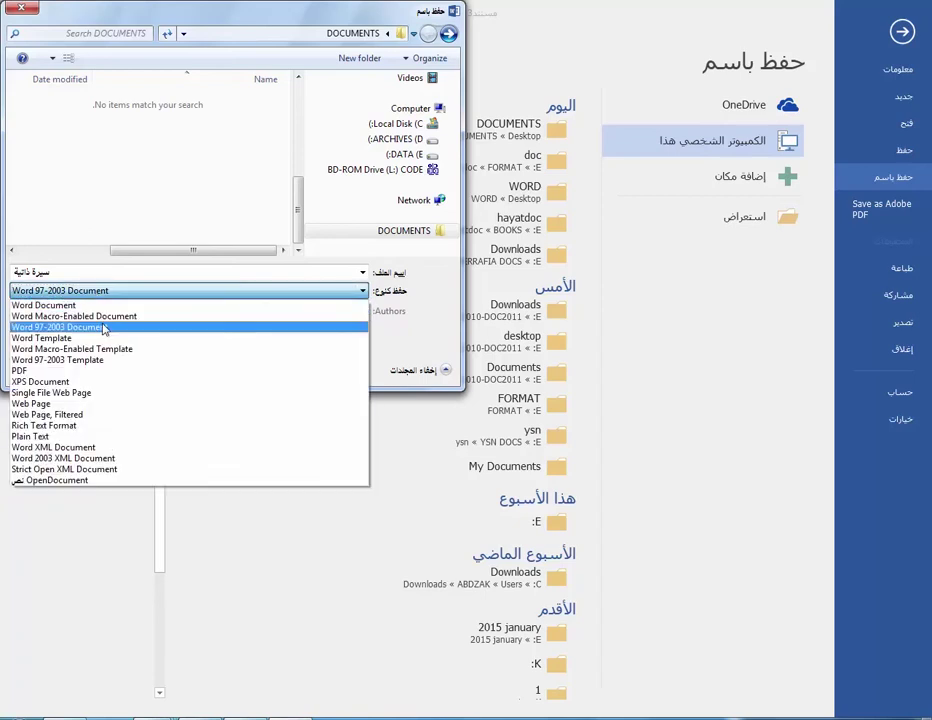
left_click(105, 330)
left_click(110, 291)
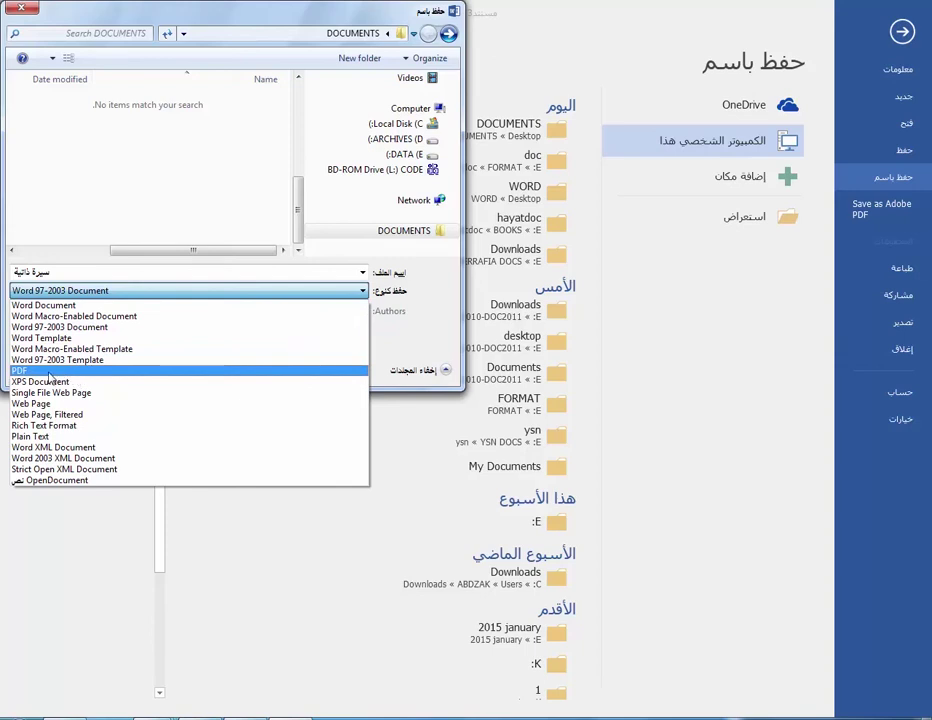
left_click(75, 371)
left_click(100, 291)
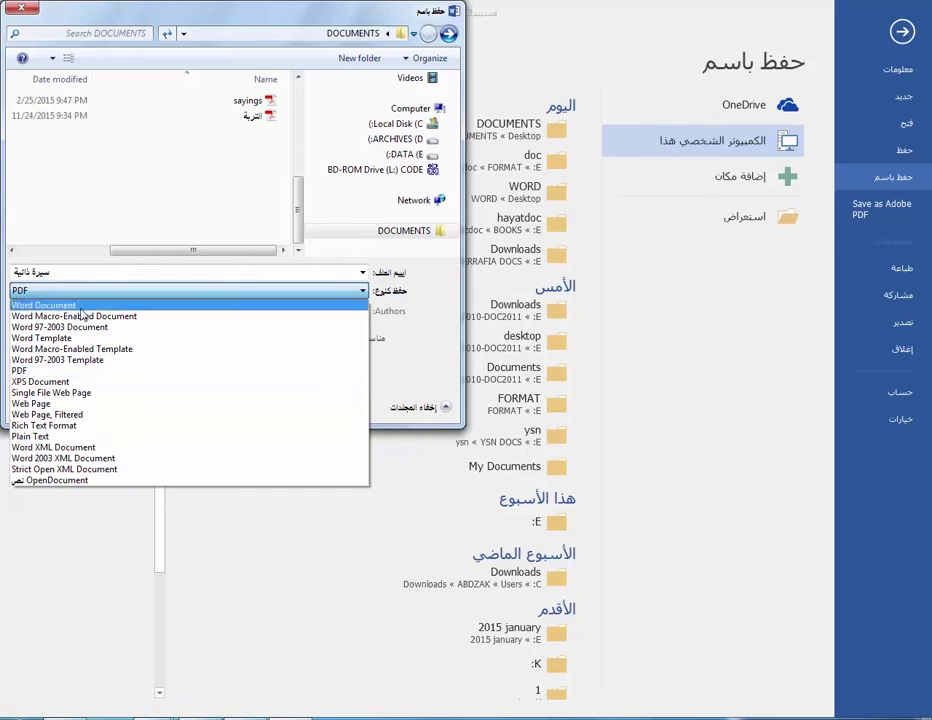
left_click(80, 305)
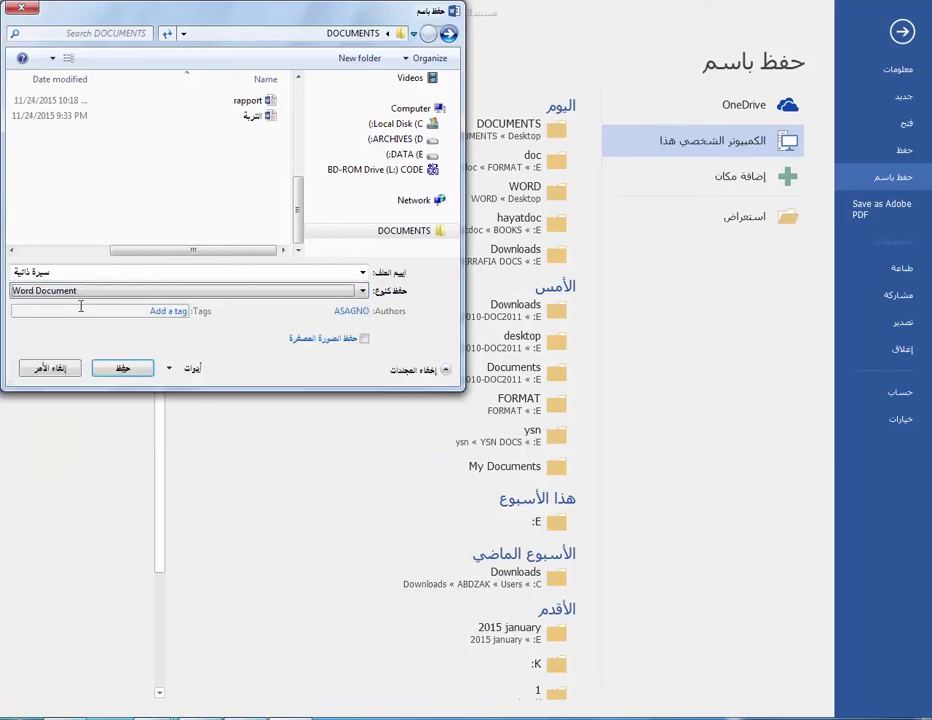
left_click(305, 311)
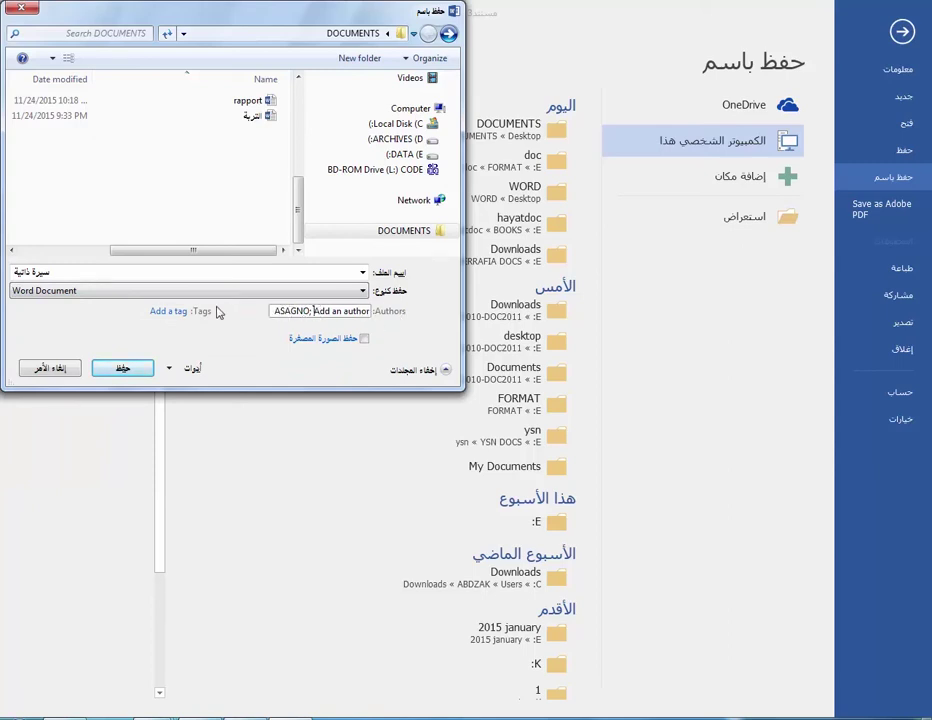
left_click(132, 372)
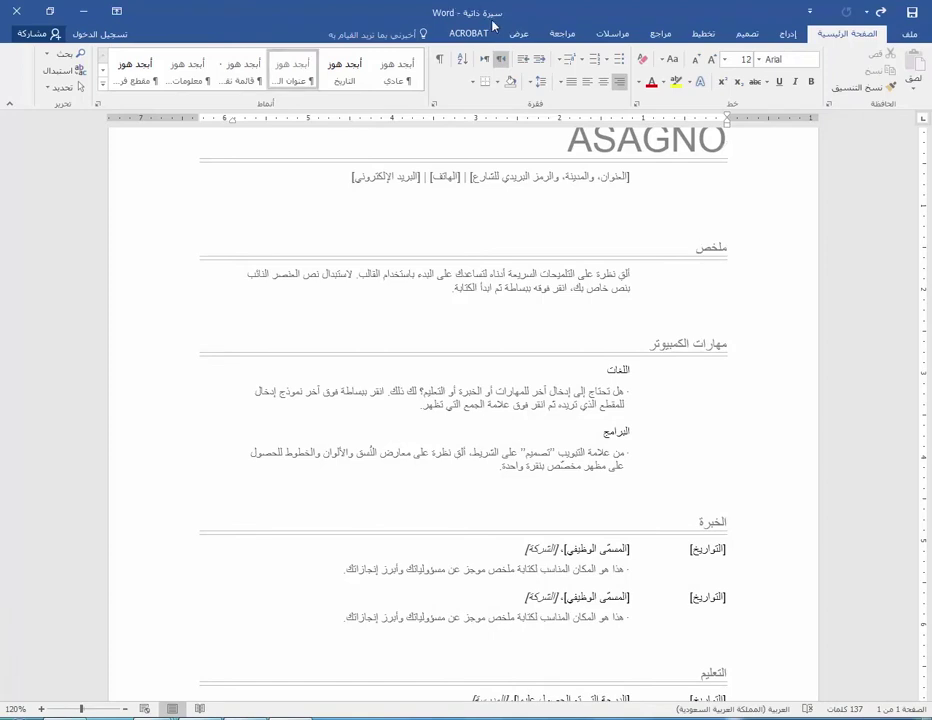
scroll(640, 262, "down", 3)
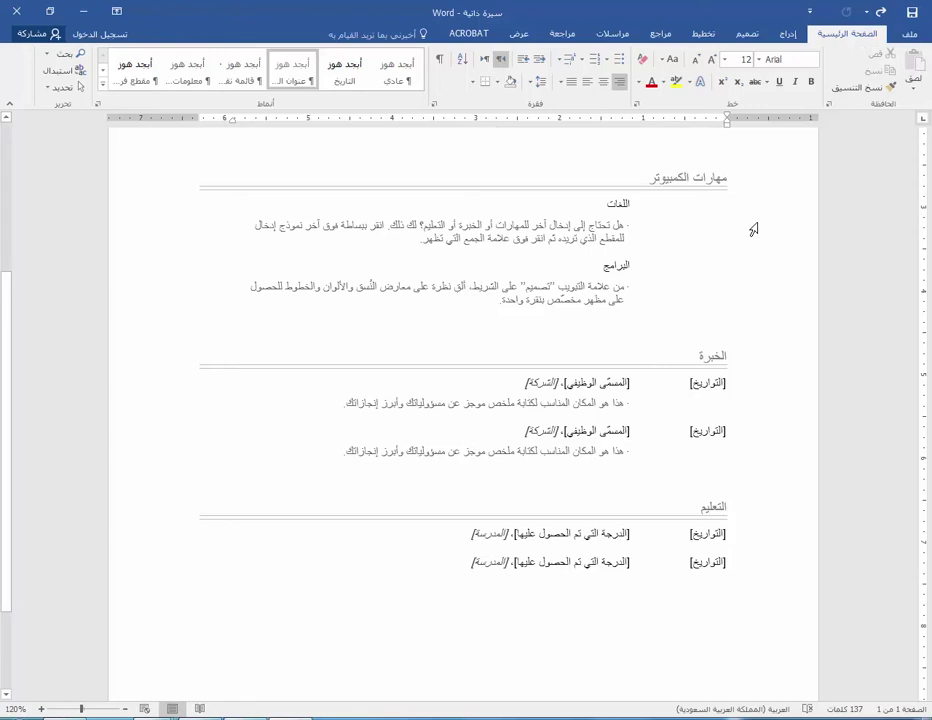
left_click(910, 33)
left_click(907, 150)
left_click(912, 36)
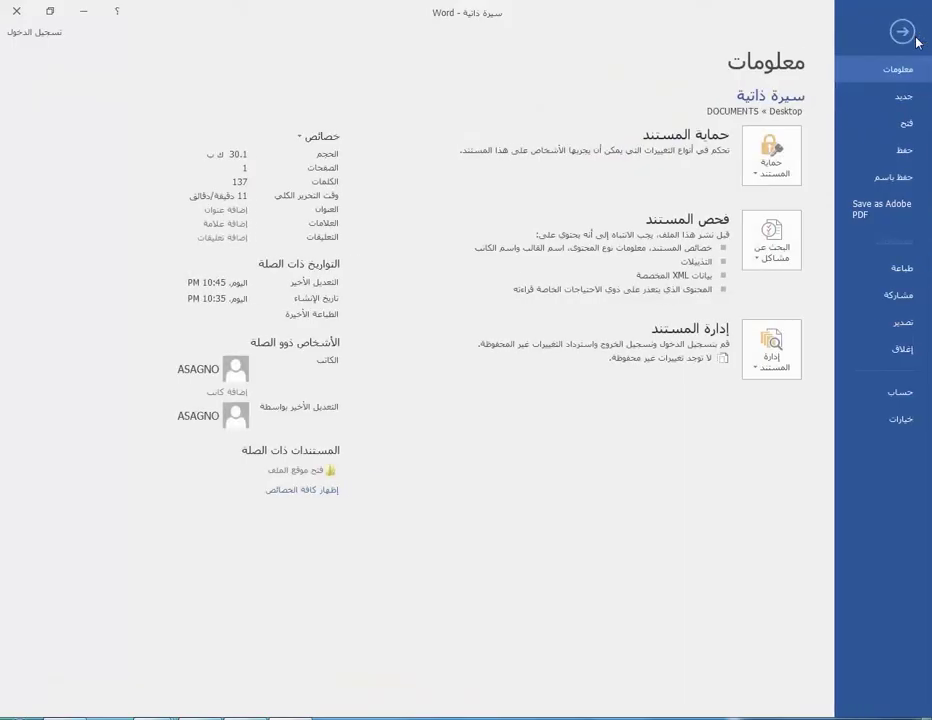
left_click(887, 190)
left_click(660, 226)
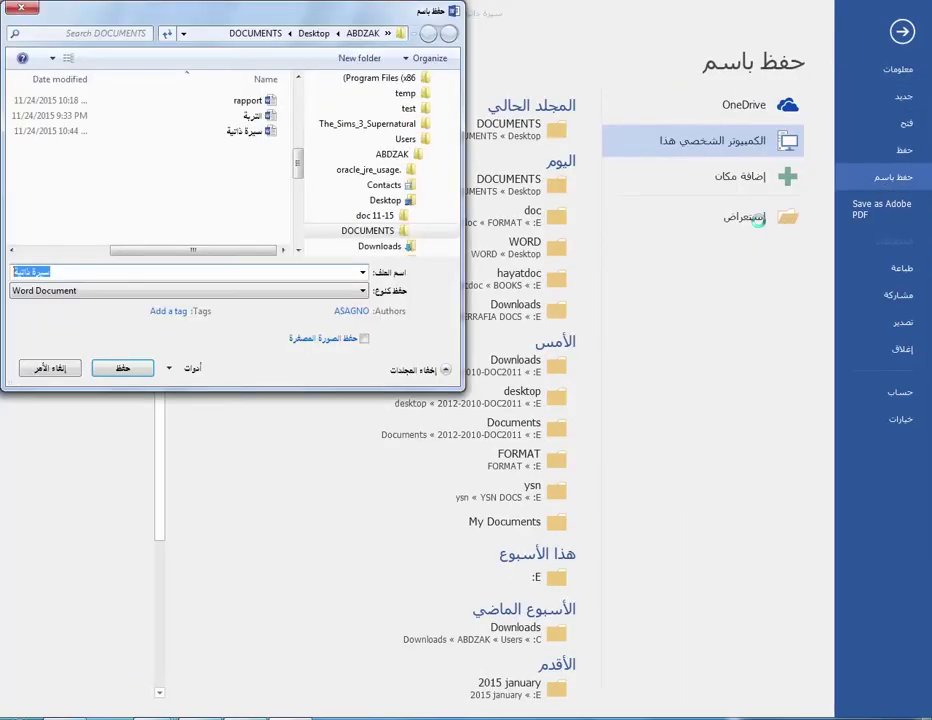
left_click(24, 11)
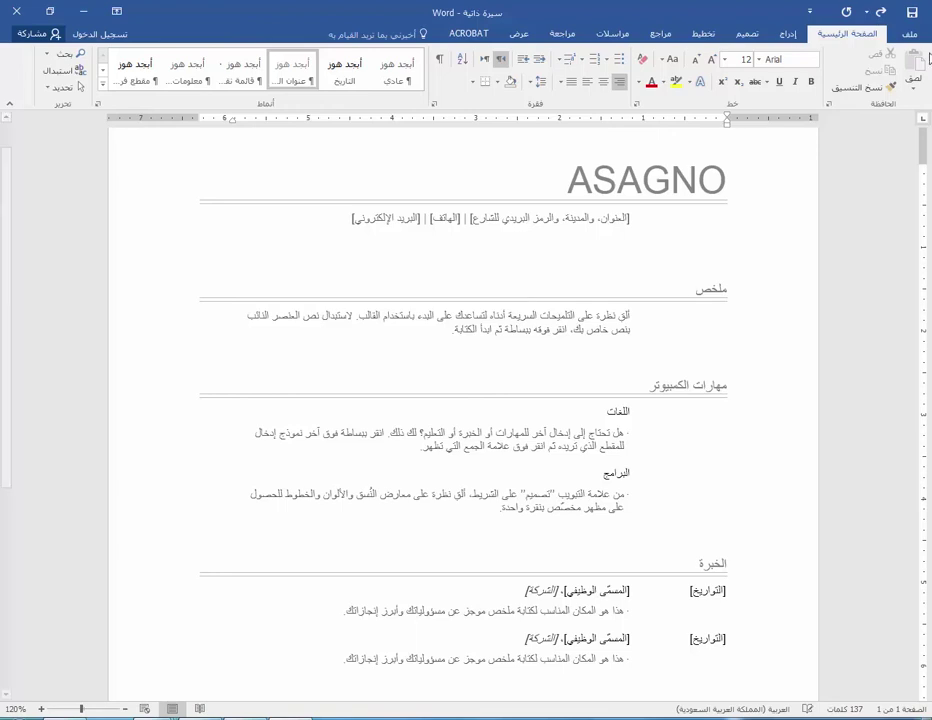
- Open the sayings PDF in Word and accept its conversion into an editable document
left_click(909, 34)
left_click(906, 125)
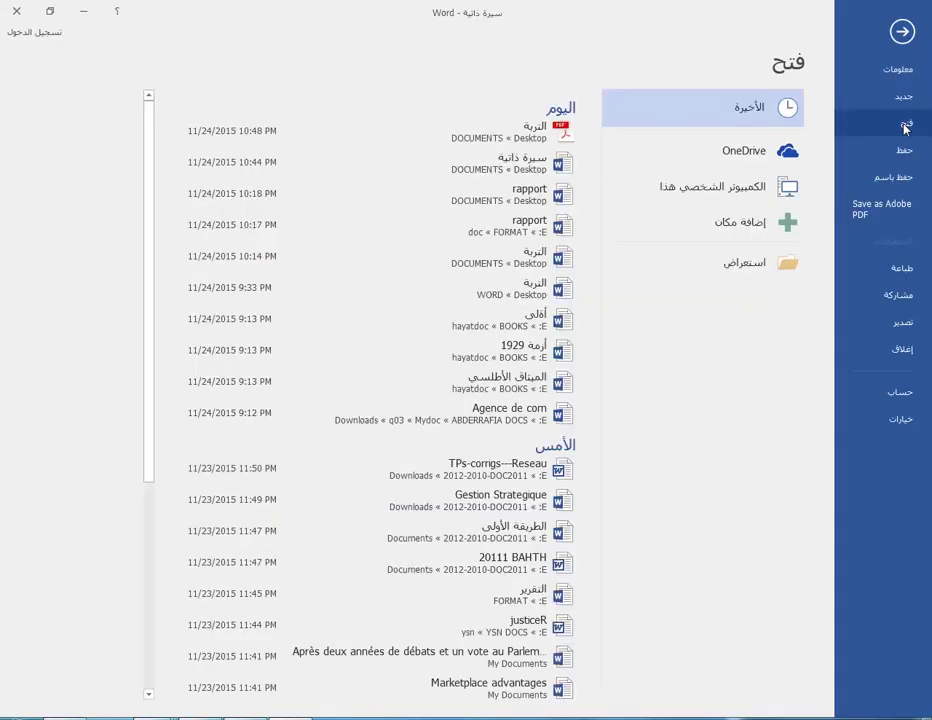
left_click(750, 264)
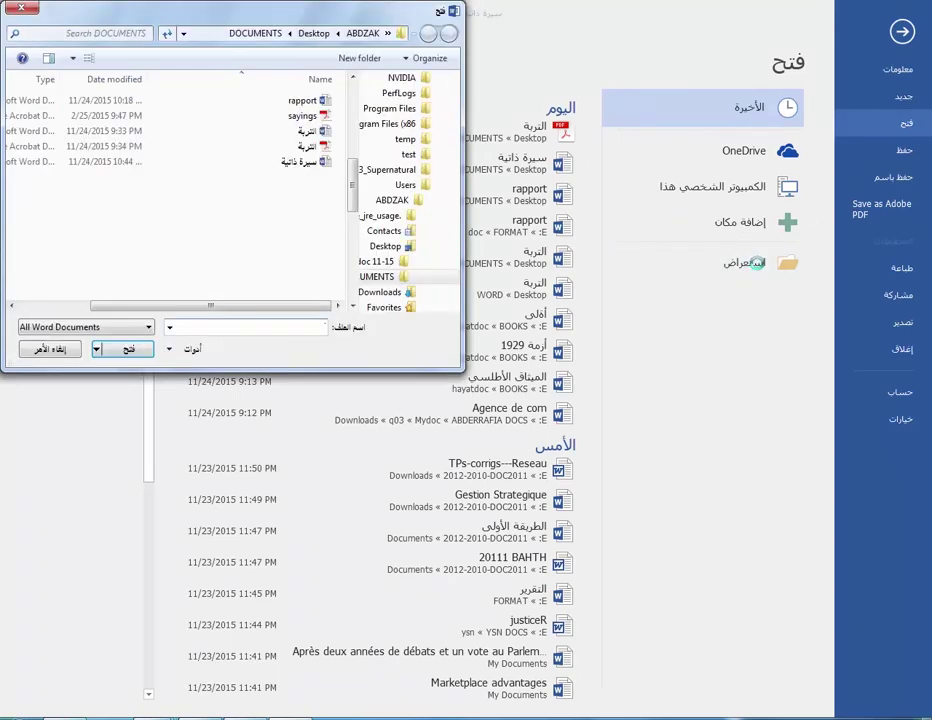
mouse_move(390, 200)
double_click(232, 116)
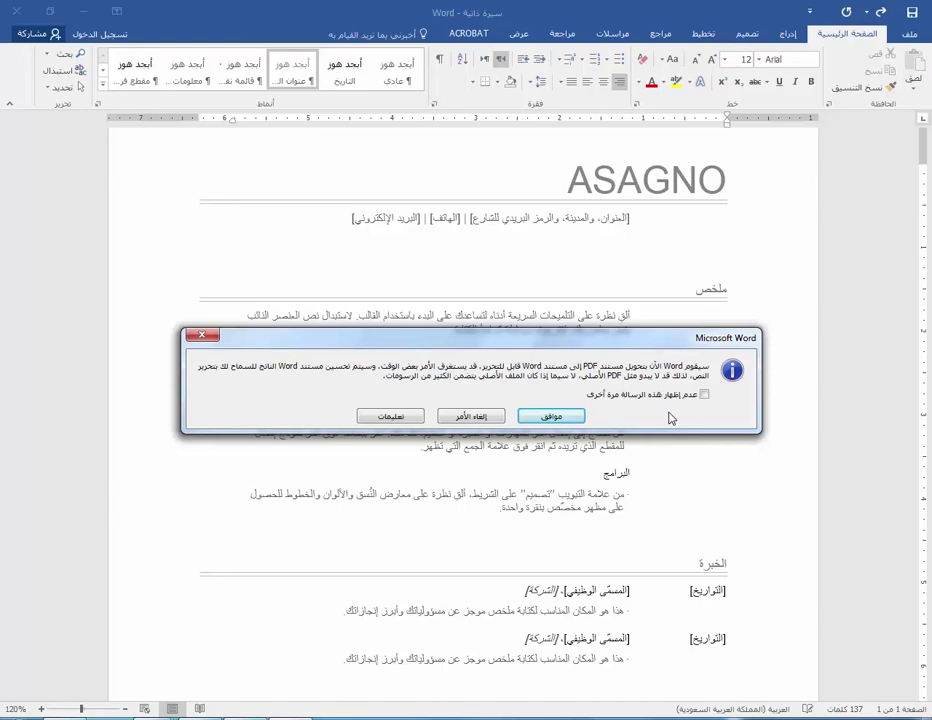
left_click(551, 415)
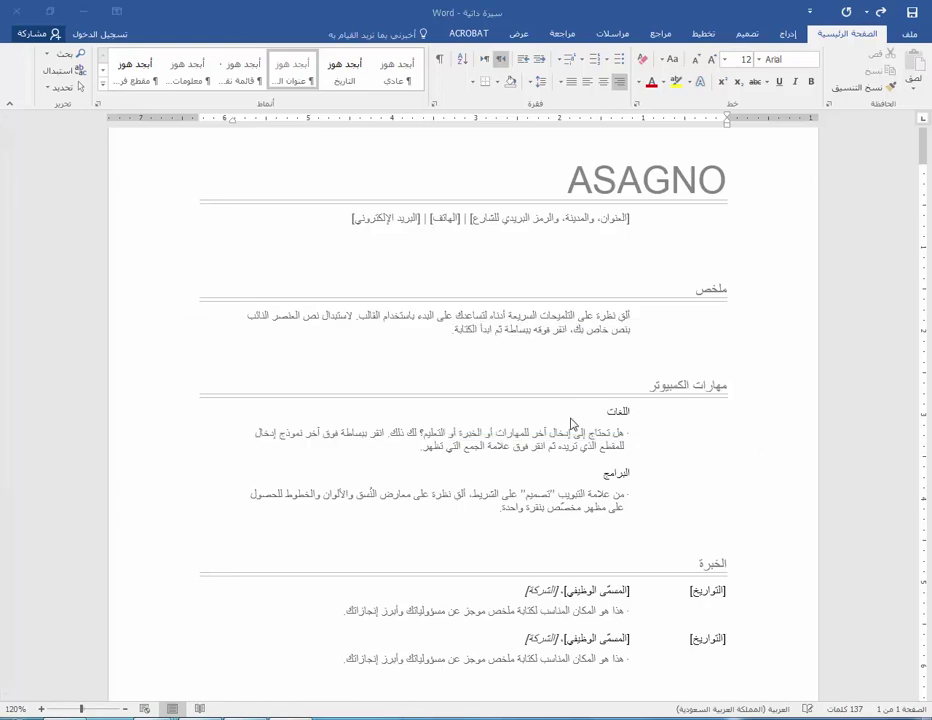
- Scroll through the converted 16-page document of English expressions and definitions
scroll(343, 246, "down", 3)
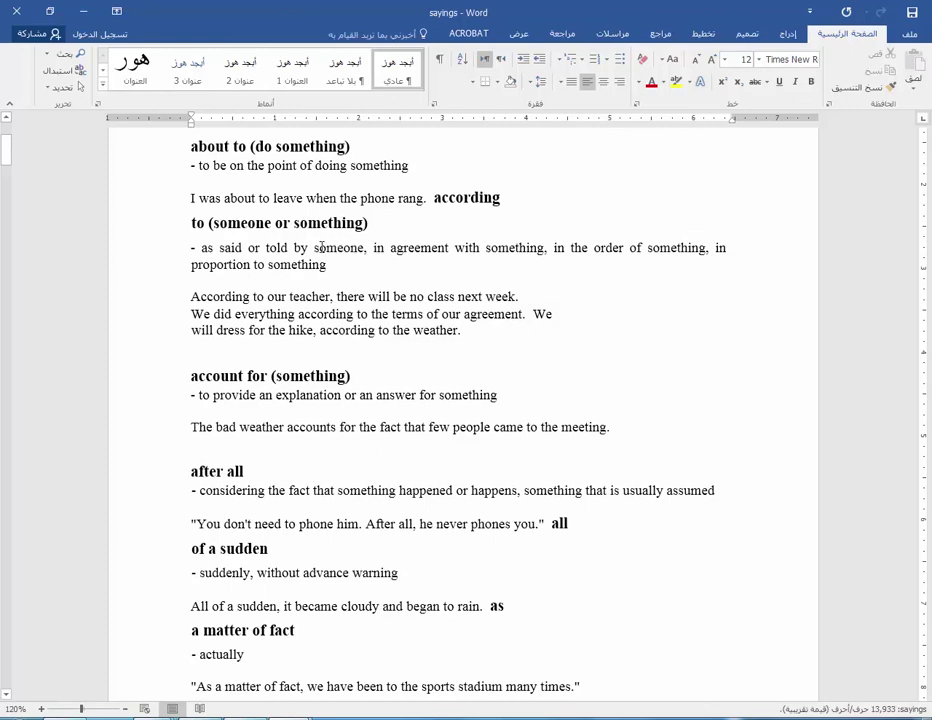
left_click(358, 270)
scroll(358, 270, "down", 3)
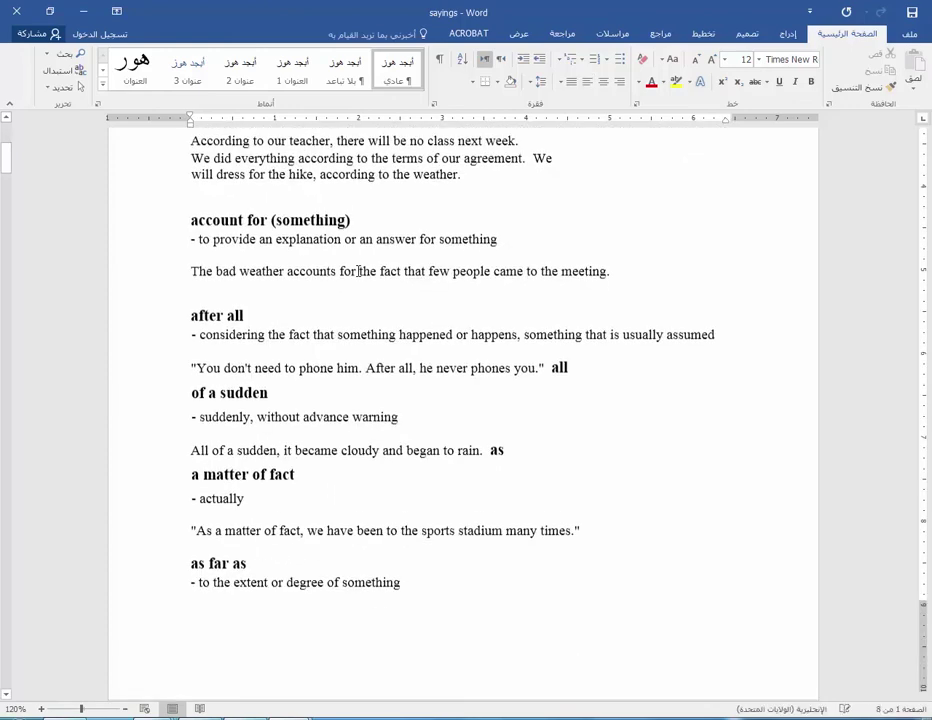
scroll(358, 270, "down", 3)
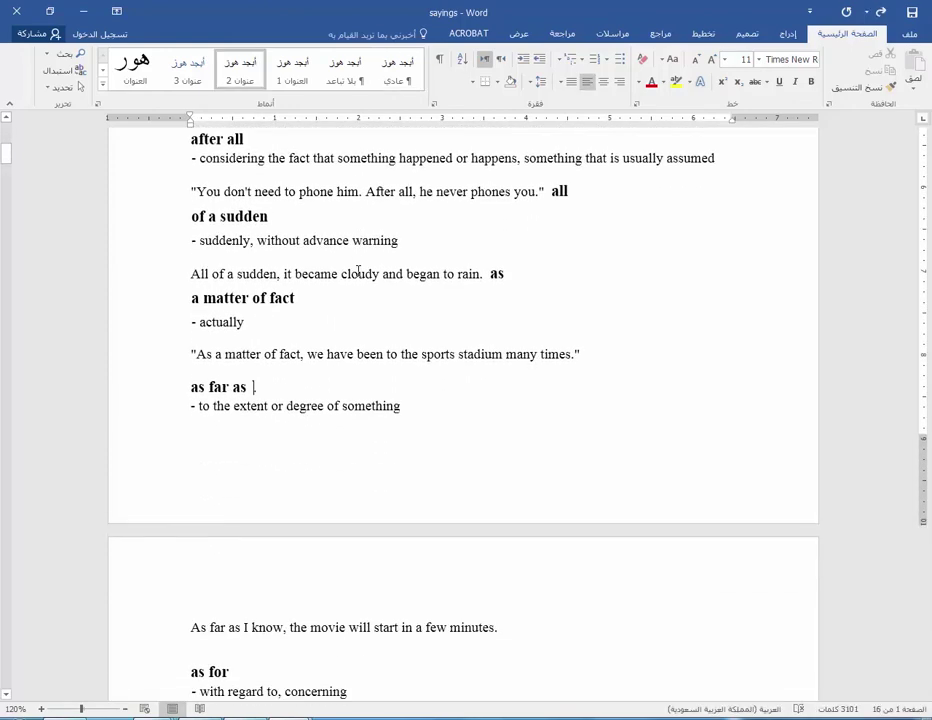